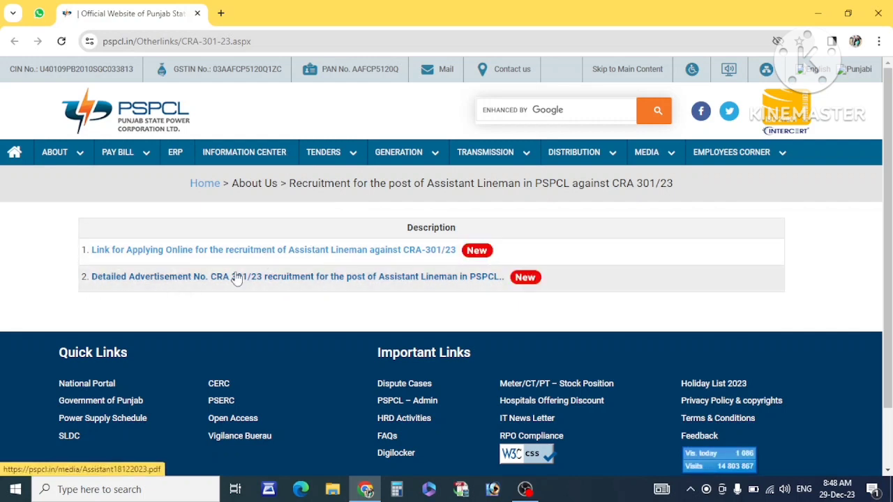
- Open the CRA 301/23 Assistant Lineman advertisement PDF in a new tab, then return to the recruitment page
{"action": "left_click", "coordinate": [208, 279]}
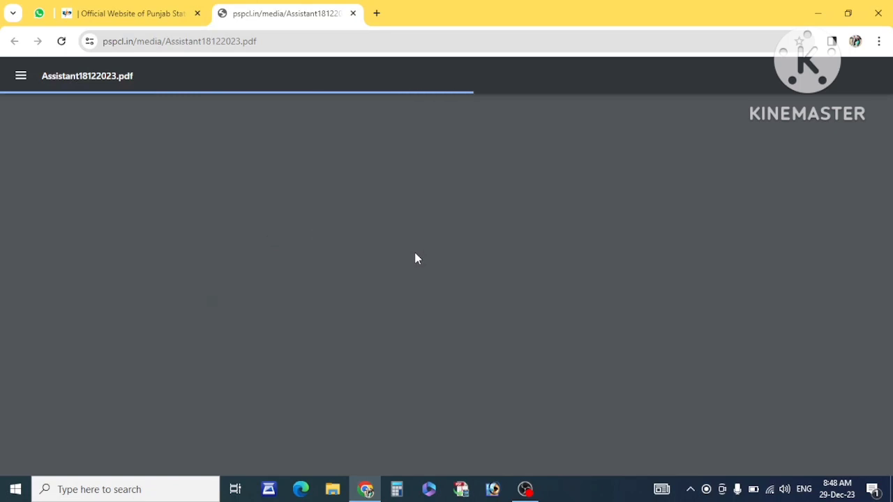
{"action": "left_click", "coordinate": [116, 12]}
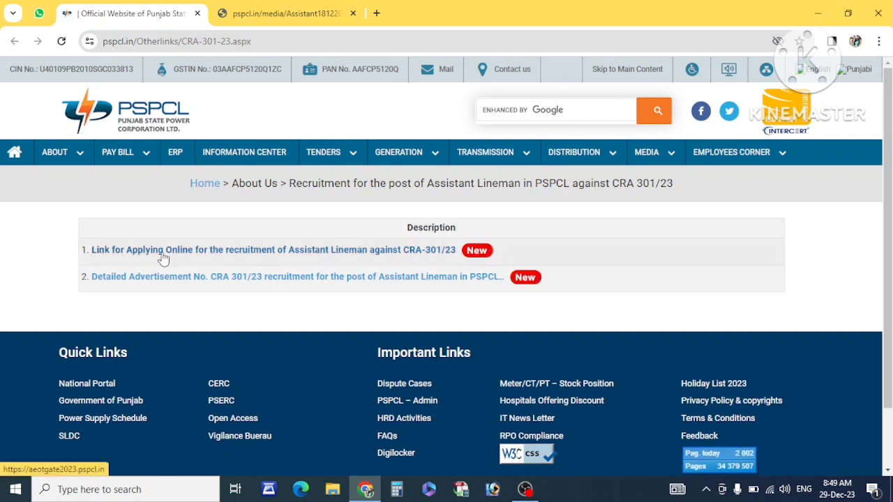
- Open the online application portal and select recruitment CRA 301/23
{"action": "left_click", "coordinate": [352, 250]}
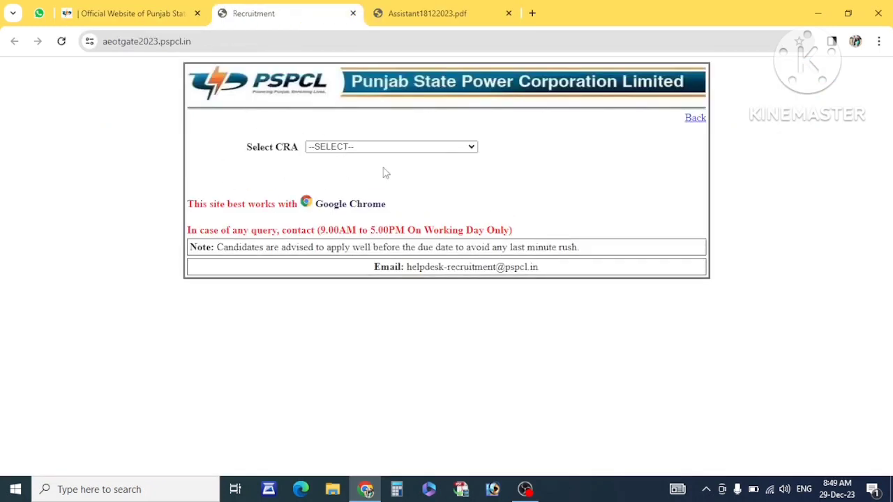
{"action": "left_click", "coordinate": [354, 149]}
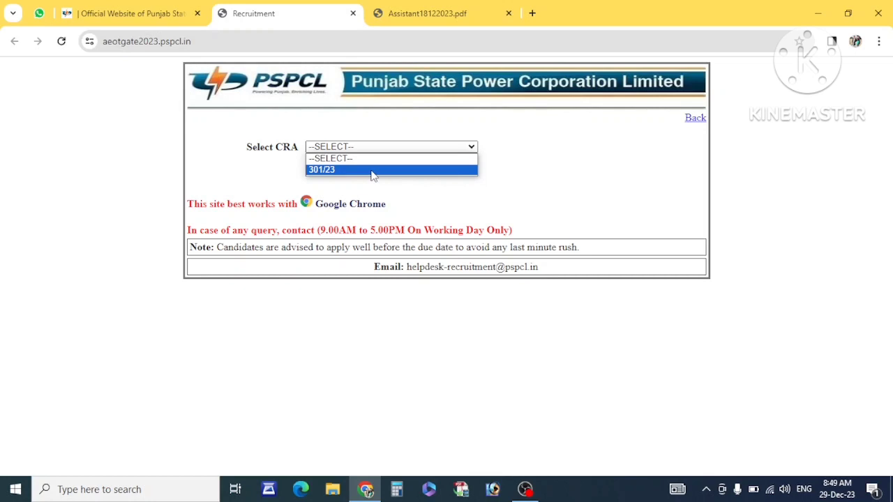
{"action": "left_click", "coordinate": [372, 174]}
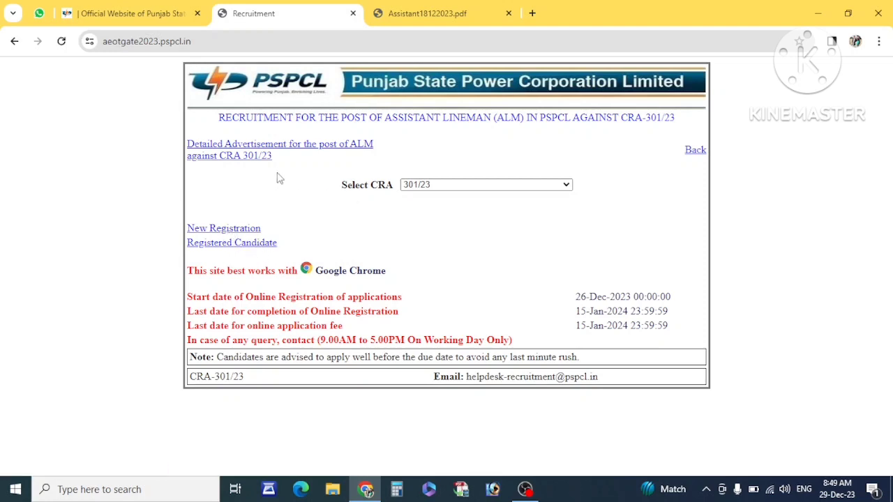
- Open the New Registration form for the Assistant Lineman post
{"action": "left_click_drag", "start_coordinate": [276, 178], "coordinate": [187, 143]}
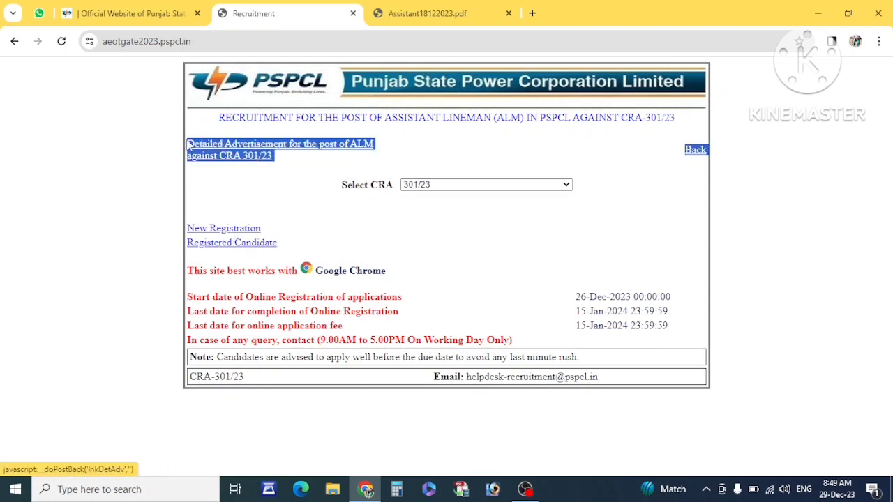
{"action": "left_click", "coordinate": [437, 148]}
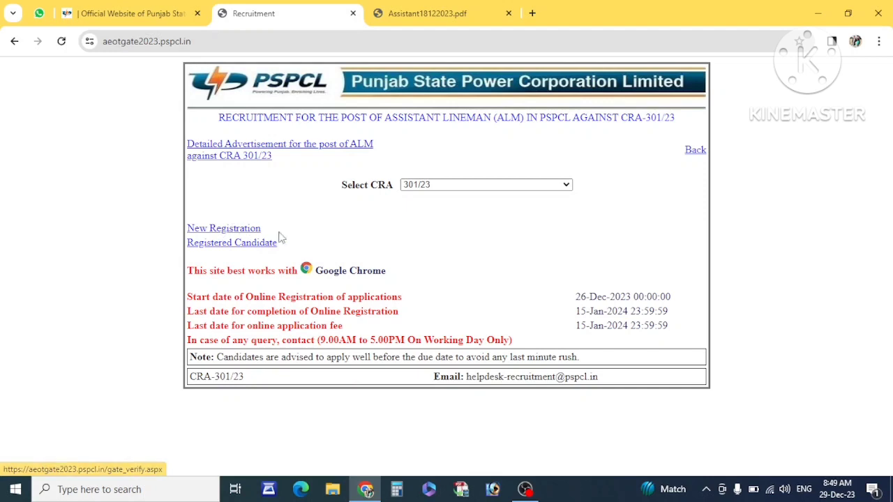
{"action": "left_click_drag", "start_coordinate": [271, 234], "coordinate": [194, 229]}
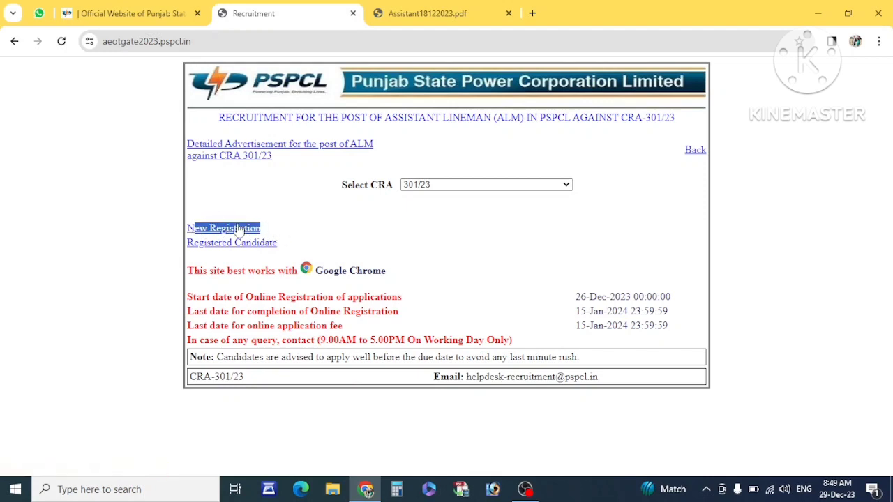
{"action": "left_click", "coordinate": [237, 232]}
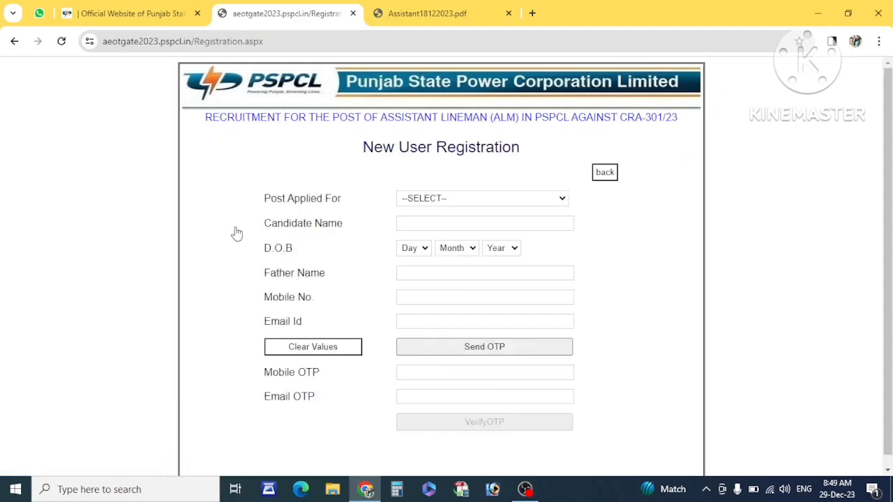
- Choose ASSISTANT LINEMAN as the post applied for and enter the candidate's name
{"action": "left_click", "coordinate": [445, 199]}
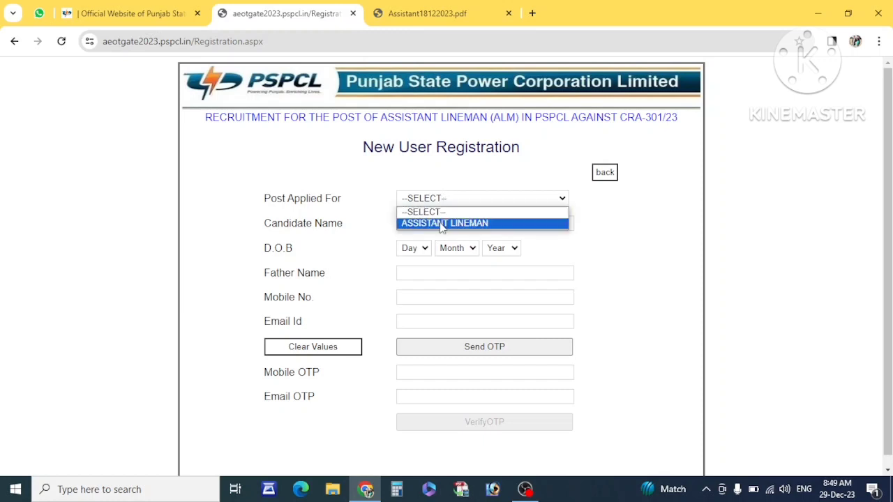
{"action": "left_click", "coordinate": [442, 224]}
{"action": "left_click", "coordinate": [444, 223]}
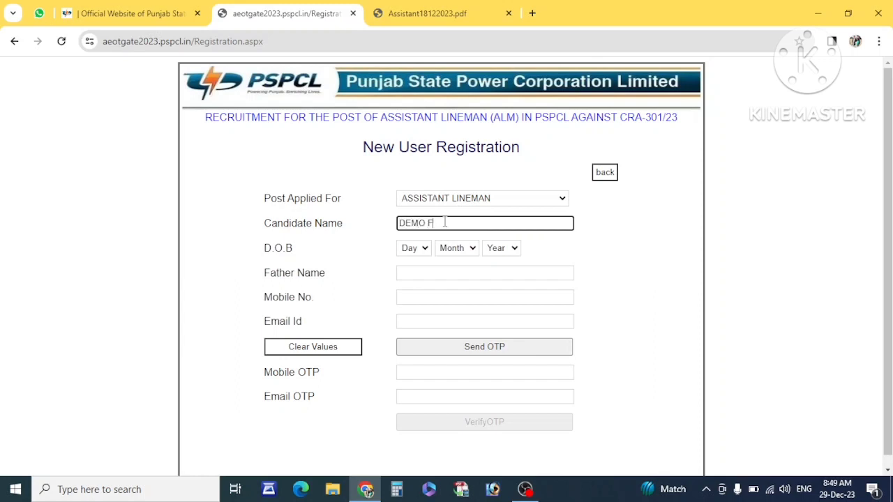
- Set the date of birth to 01 Jan 2000
{"action": "left_click", "coordinate": [407, 249]}
{"action": "left_click", "coordinate": [407, 277]}
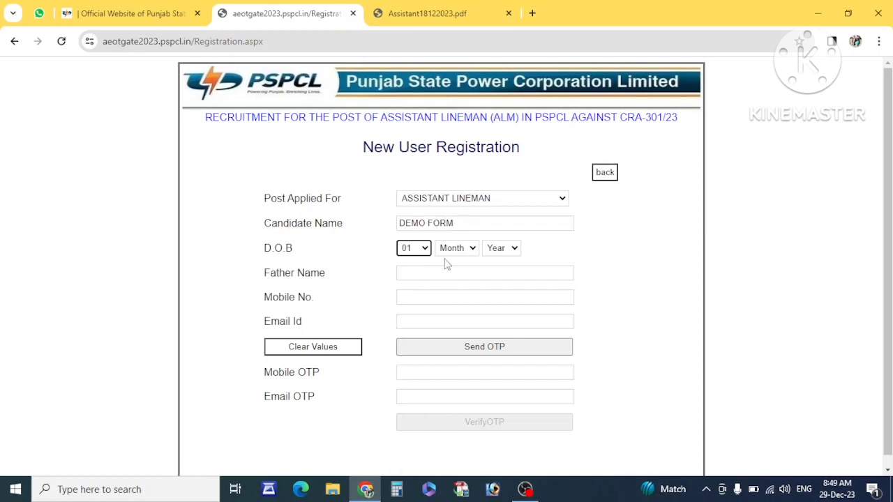
{"action": "left_click", "coordinate": [454, 250]}
{"action": "left_click", "coordinate": [452, 274]}
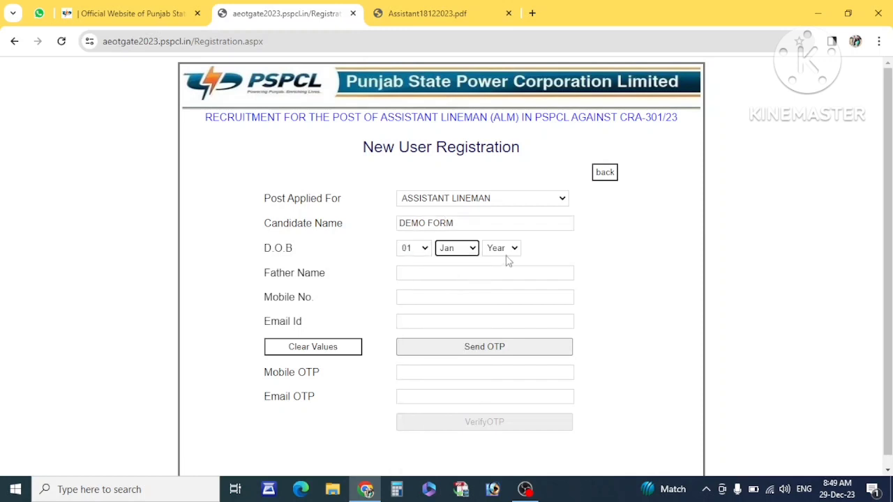
{"action": "left_click", "coordinate": [508, 250]}
{"action": "scroll", "coordinate": [497, 328], "scroll_direction": "down", "scroll_amount": 9}
{"action": "scroll", "coordinate": [496, 333], "scroll_direction": "down", "scroll_amount": 5}
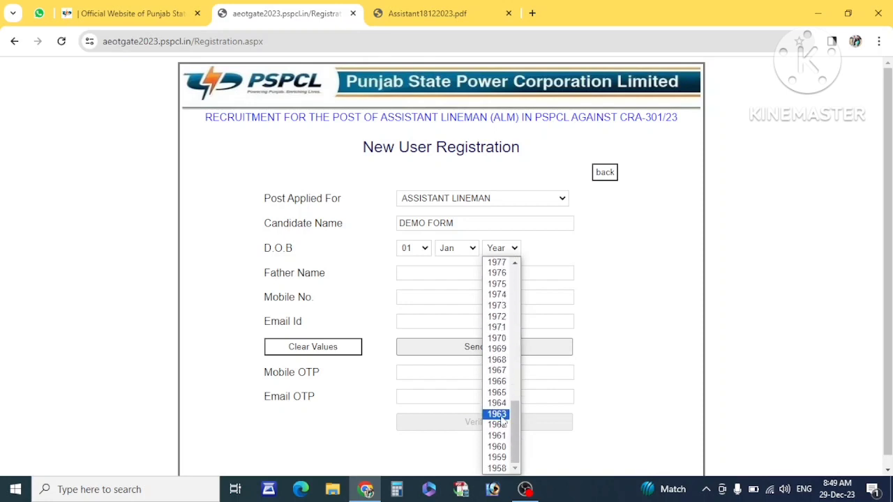
{"action": "scroll", "coordinate": [509, 363], "scroll_direction": "up", "scroll_amount": 1}
{"action": "type", "text": "2000"}
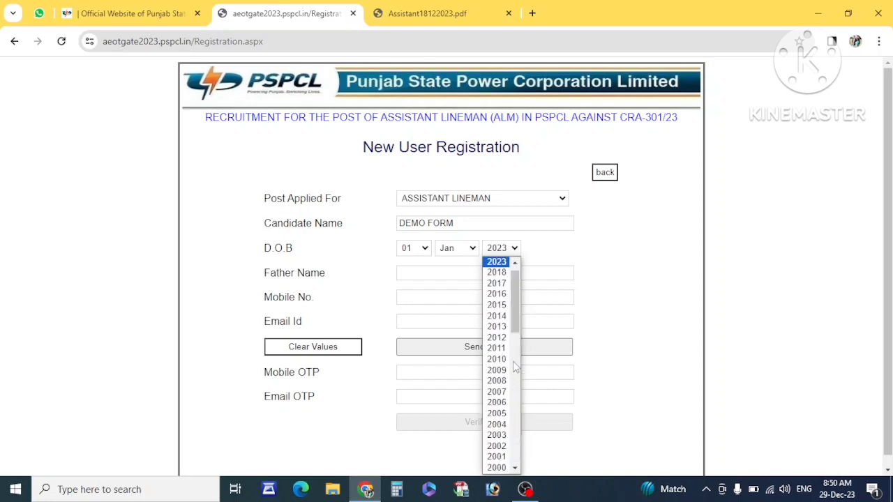
{"action": "key", "text": "Return"}
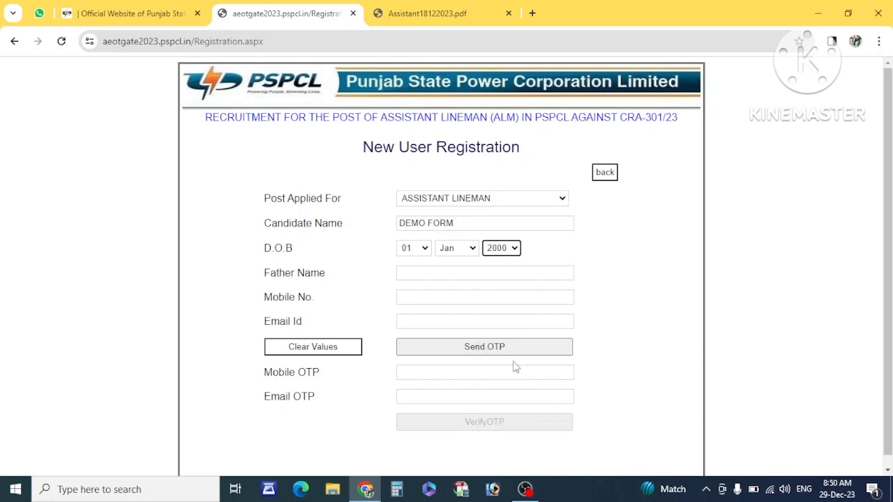
- Enter the father's name, the mobile number, and the mobile and email OTPs
{"action": "left_click", "coordinate": [436, 275]}
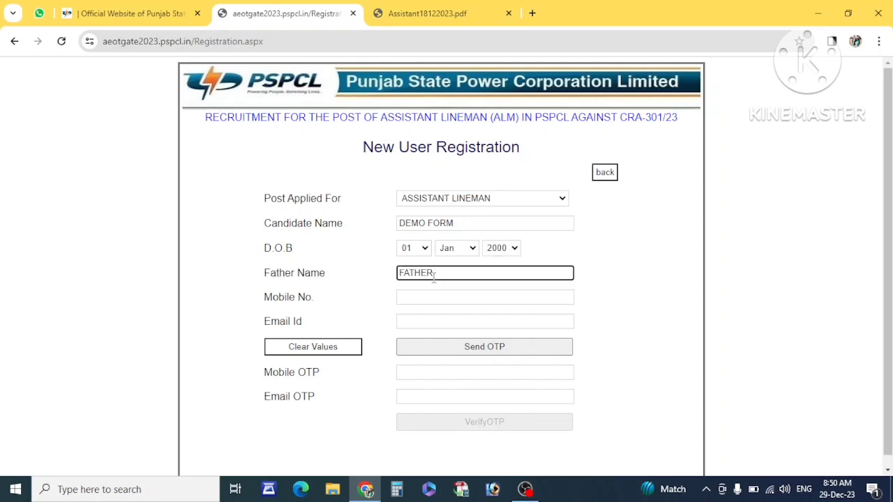
{"action": "left_click", "coordinate": [406, 300]}
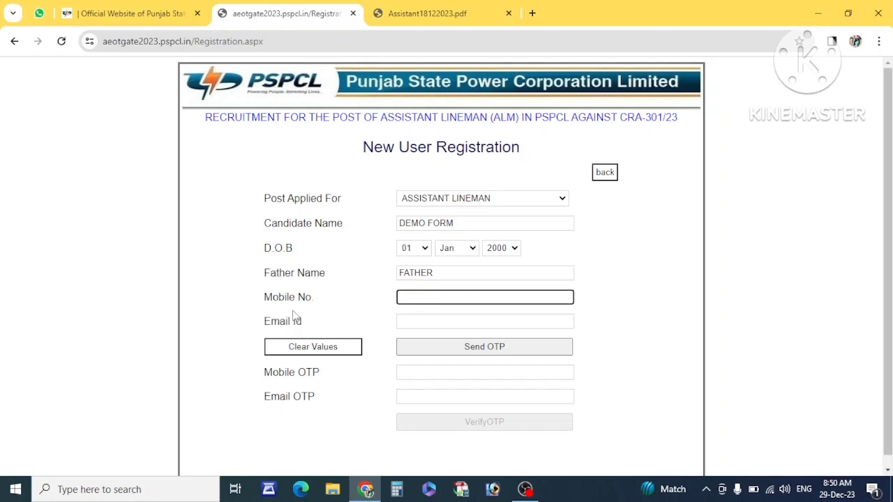
{"action": "left_click_drag", "start_coordinate": [300, 319], "coordinate": [249, 319]}
{"action": "left_click", "coordinate": [309, 327]}
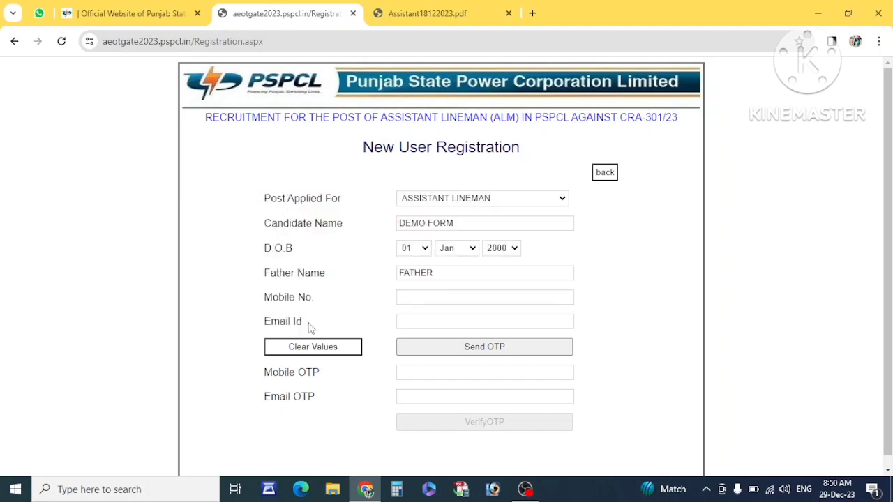
{"action": "scroll", "coordinate": [402, 318], "scroll_direction": "down", "scroll_amount": 1}
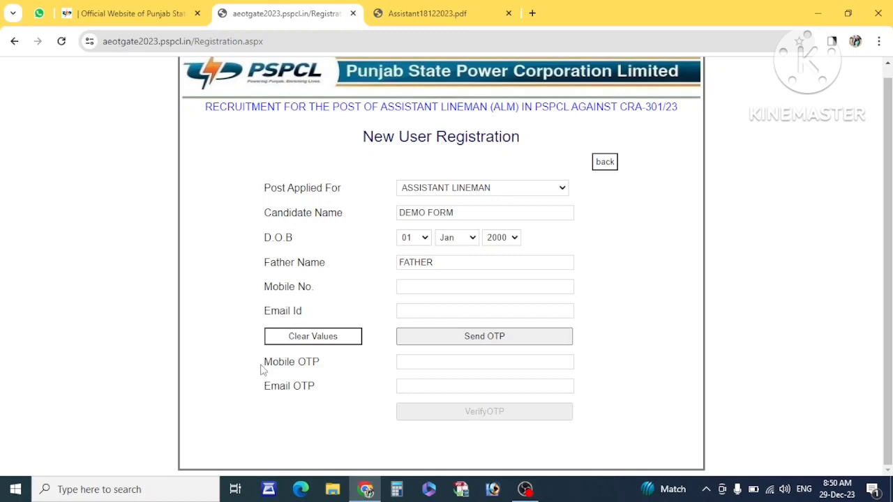
{"action": "left_click_drag", "start_coordinate": [261, 370], "coordinate": [328, 371]}
{"action": "left_click", "coordinate": [414, 365]}
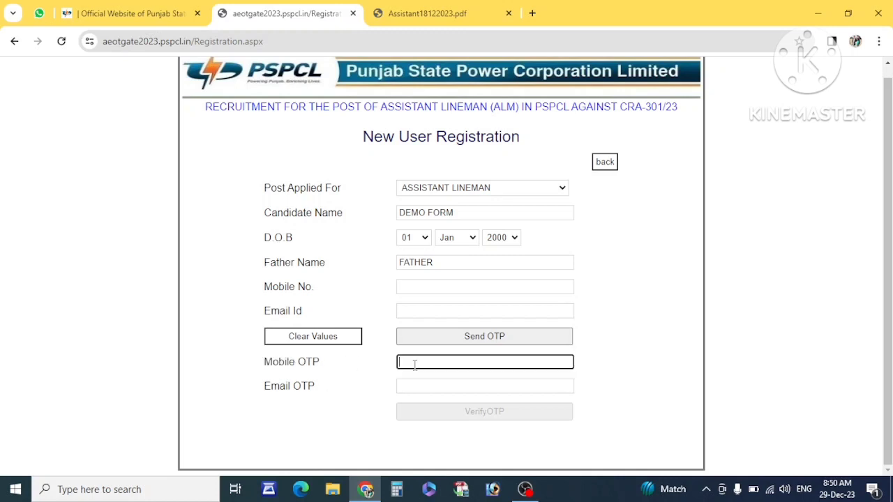
{"action": "left_click_drag", "start_coordinate": [267, 386], "coordinate": [329, 397]}
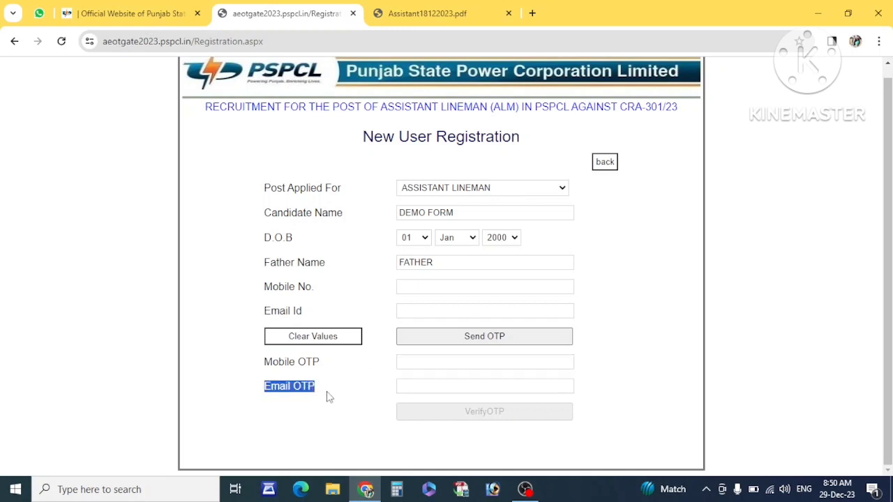
{"action": "left_click", "coordinate": [405, 386]}
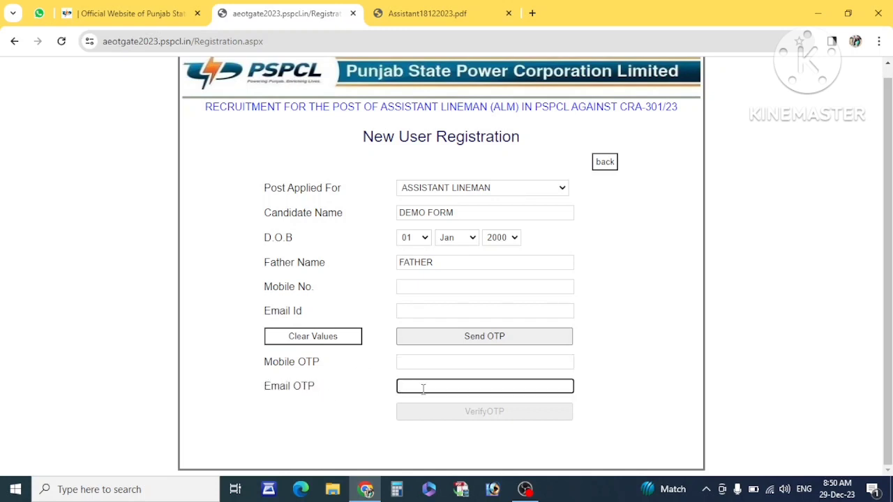
- Verify the OTPs, copy the issued registration number, and continue to the application form
{"action": "left_click", "coordinate": [499, 415]}
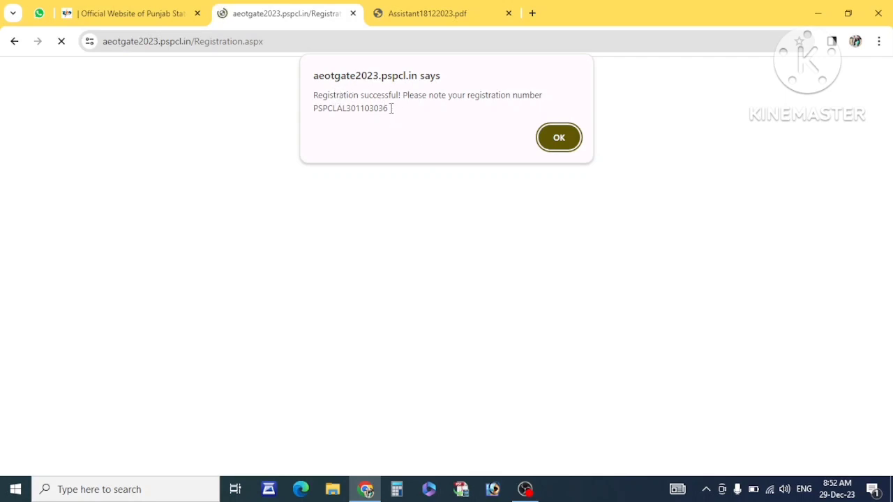
{"action": "left_click_drag", "start_coordinate": [389, 109], "coordinate": [314, 104]}
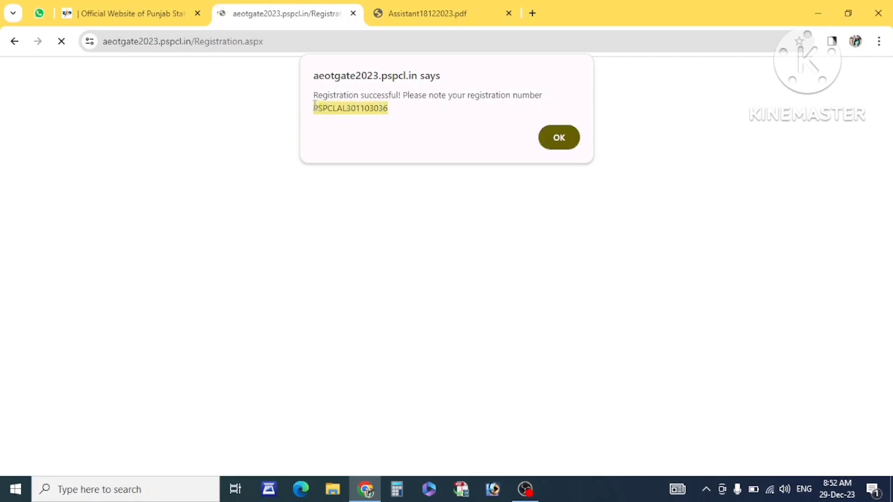
{"action": "right_click", "coordinate": [315, 106]}
{"action": "left_click", "coordinate": [330, 118]}
{"action": "left_click", "coordinate": [562, 138]}
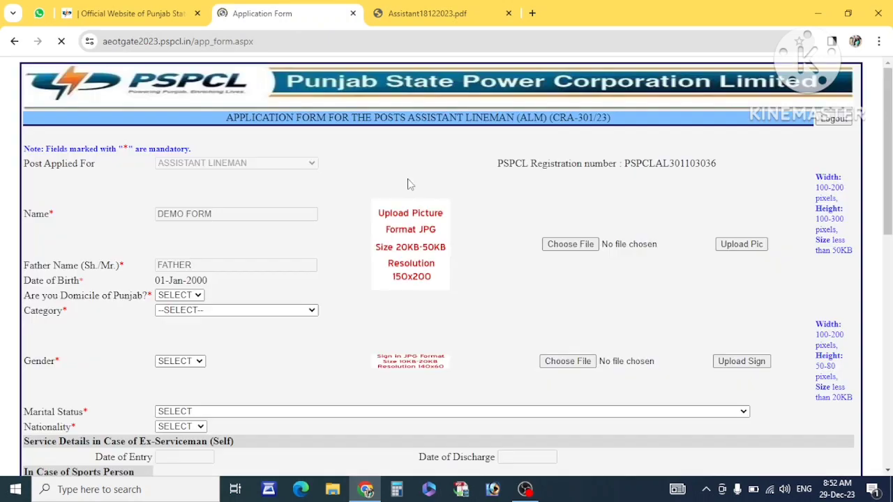
- Review the prefilled registration details and answer YES to Punjab domicile
{"action": "scroll", "coordinate": [396, 248], "scroll_direction": "down", "scroll_amount": 8}
{"action": "scroll", "coordinate": [396, 248], "scroll_direction": "up", "scroll_amount": 10}
{"action": "double_click", "coordinate": [646, 166]}
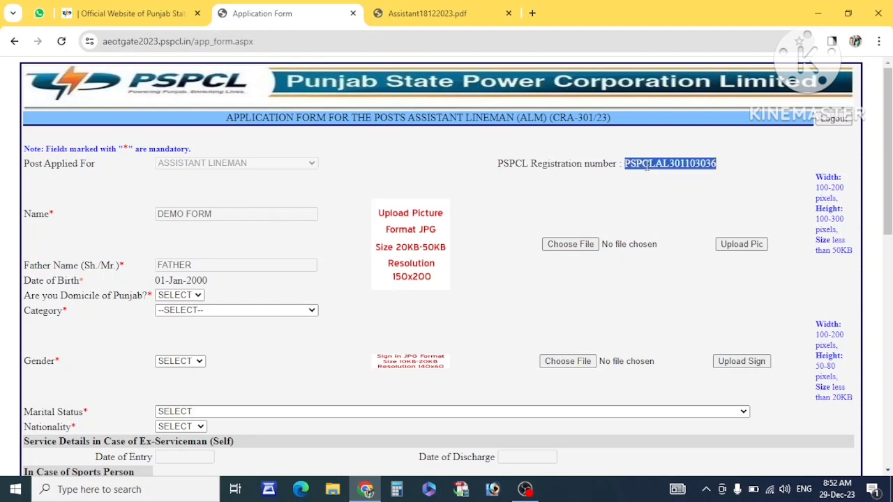
{"action": "triple_click", "coordinate": [217, 212]}
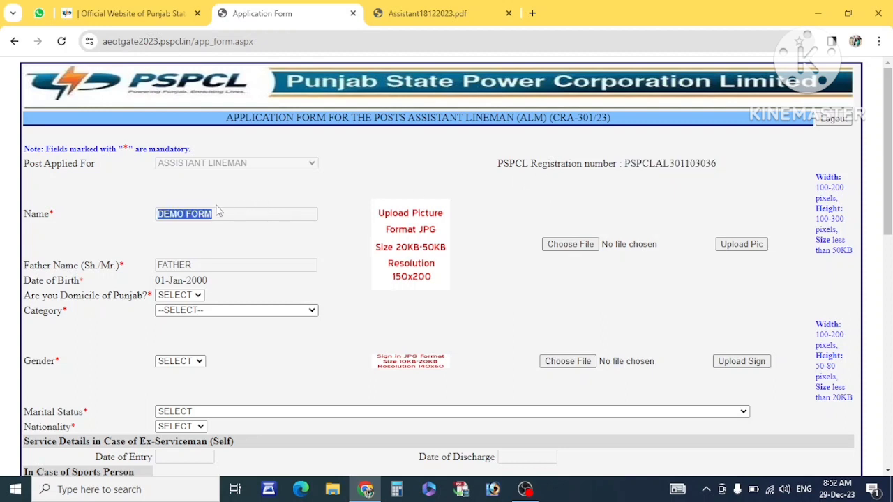
{"action": "double_click", "coordinate": [189, 267]}
{"action": "scroll", "coordinate": [189, 267], "scroll_direction": "down", "scroll_amount": 1}
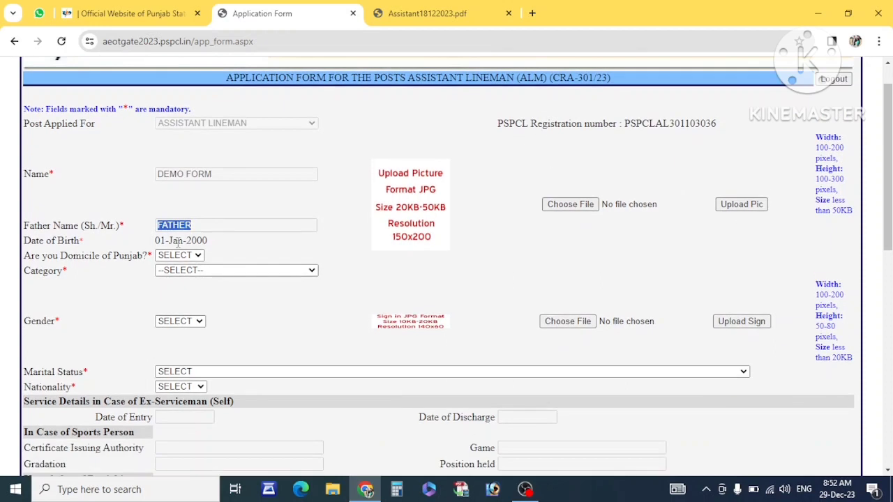
{"action": "left_click", "coordinate": [178, 240]}
{"action": "triple_click", "coordinate": [178, 241]}
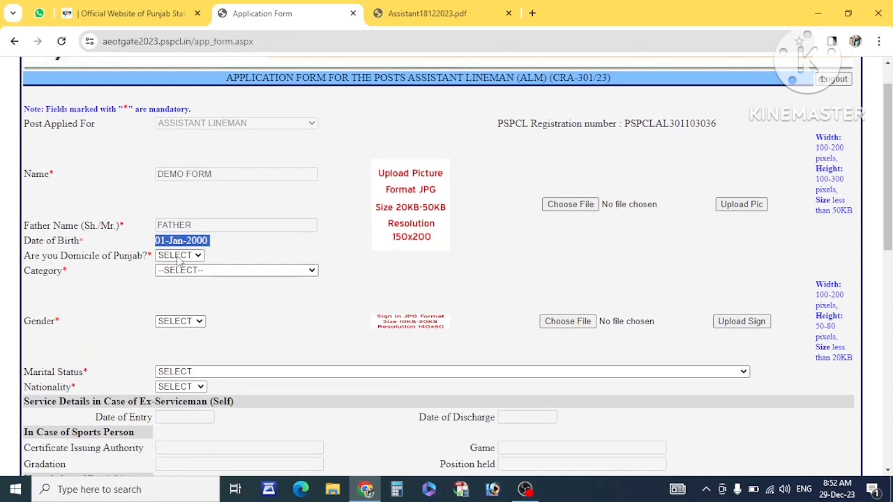
{"action": "left_click", "coordinate": [179, 257]}
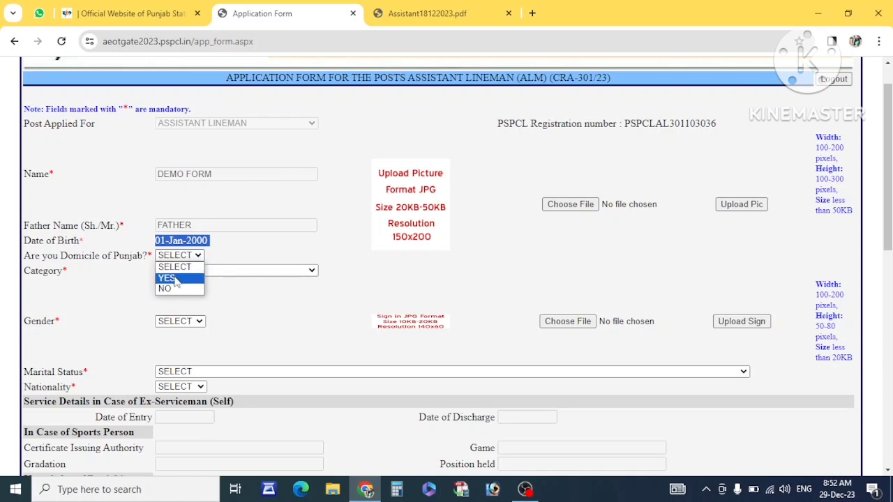
{"action": "left_click", "coordinate": [176, 279]}
- Set the category to GENERAL
{"action": "left_click", "coordinate": [195, 272]}
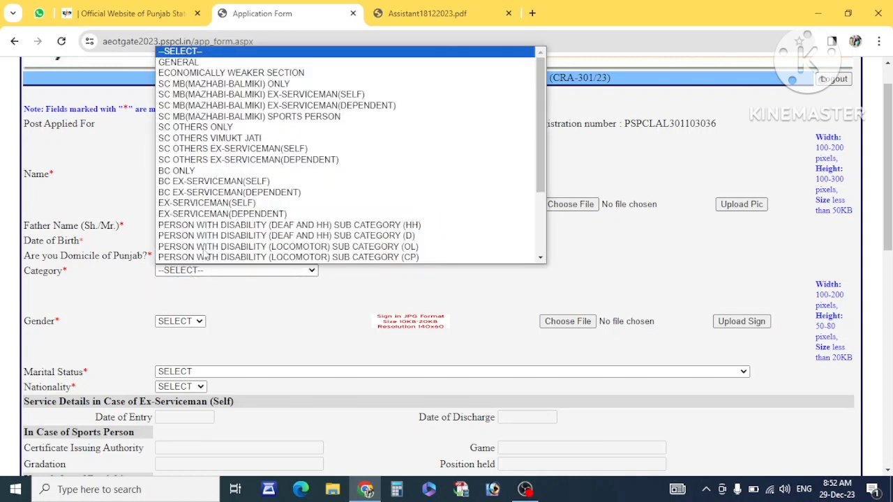
{"action": "scroll", "coordinate": [215, 228], "scroll_direction": "down", "scroll_amount": 3}
{"action": "scroll", "coordinate": [215, 229], "scroll_direction": "up", "scroll_amount": 3}
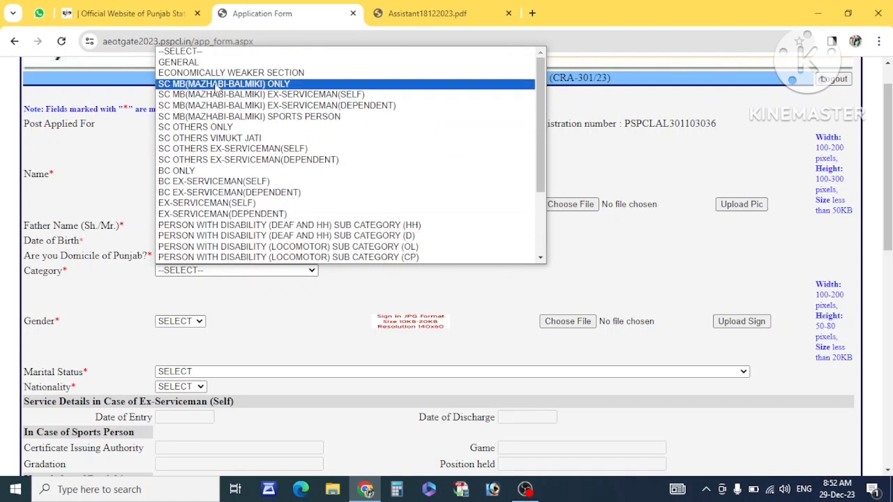
{"action": "scroll", "coordinate": [199, 208], "scroll_direction": "down", "scroll_amount": 3}
{"action": "scroll", "coordinate": [198, 207], "scroll_direction": "up", "scroll_amount": 3}
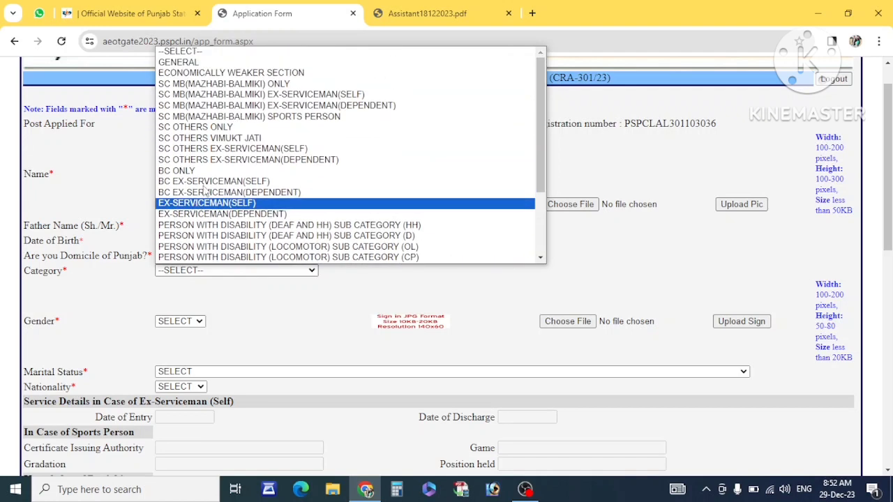
{"action": "scroll", "coordinate": [212, 185], "scroll_direction": "down", "scroll_amount": 3}
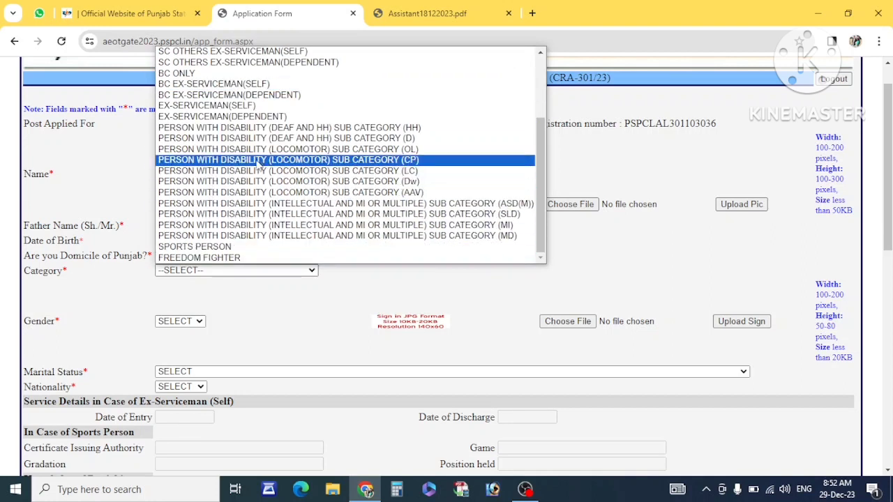
{"action": "scroll", "coordinate": [264, 155], "scroll_direction": "up", "scroll_amount": 3}
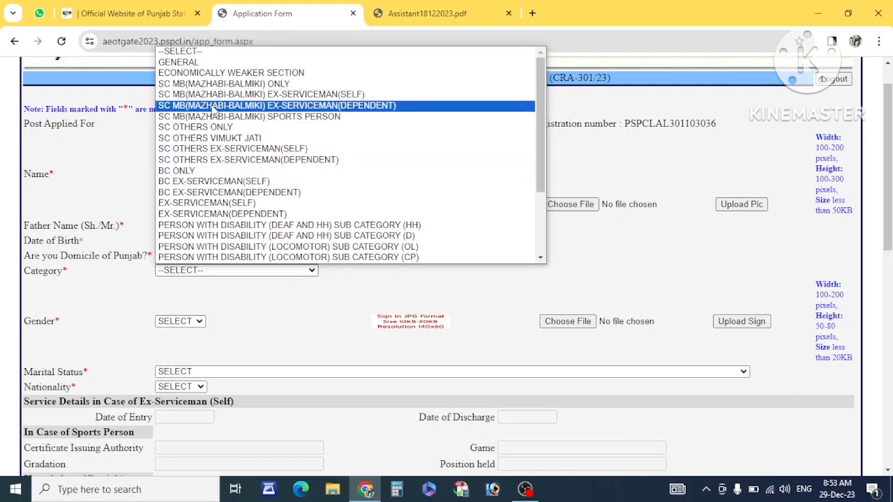
{"action": "left_click", "coordinate": [199, 62]}
{"action": "left_click", "coordinate": [370, 295]}
{"action": "scroll", "coordinate": [370, 295], "scroll_direction": "down", "scroll_amount": 1}
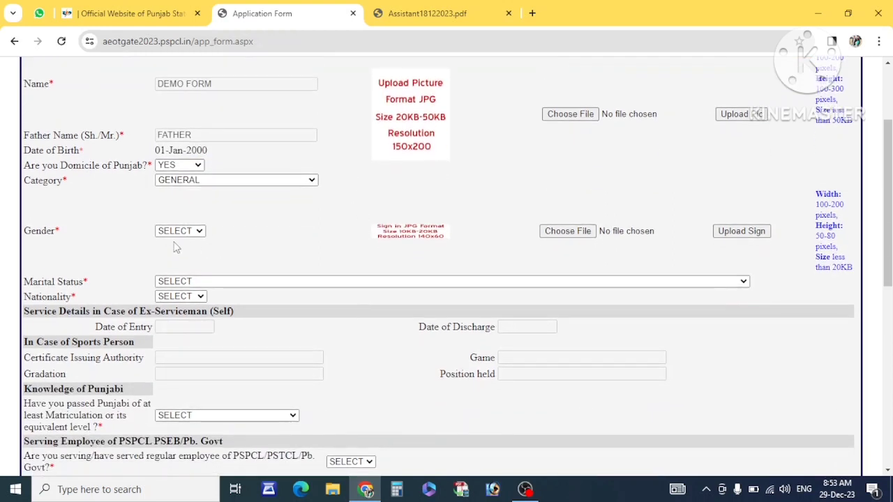
- Set gender to MALE, marital status to UN-MARRIED and nationality to INDIAN
{"action": "left_click", "coordinate": [174, 236]}
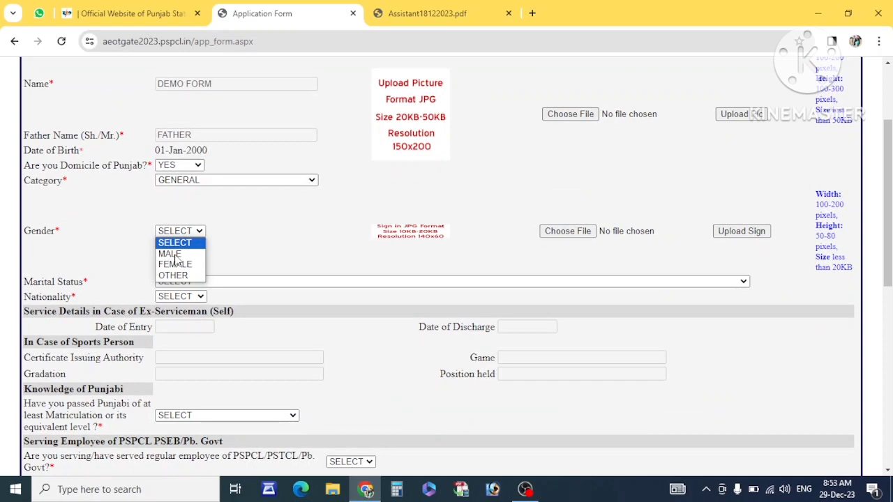
{"action": "left_click", "coordinate": [171, 254]}
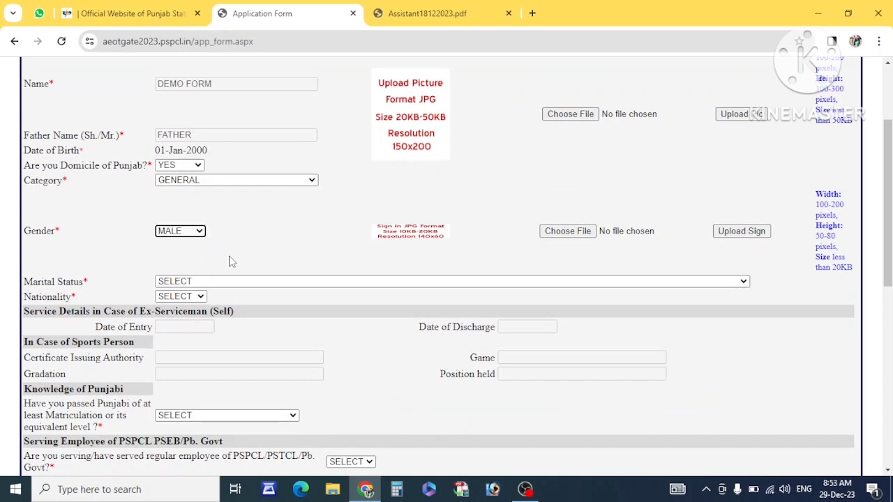
{"action": "left_click_drag", "start_coordinate": [173, 271], "coordinate": [90, 293]}
{"action": "left_click", "coordinate": [89, 293]}
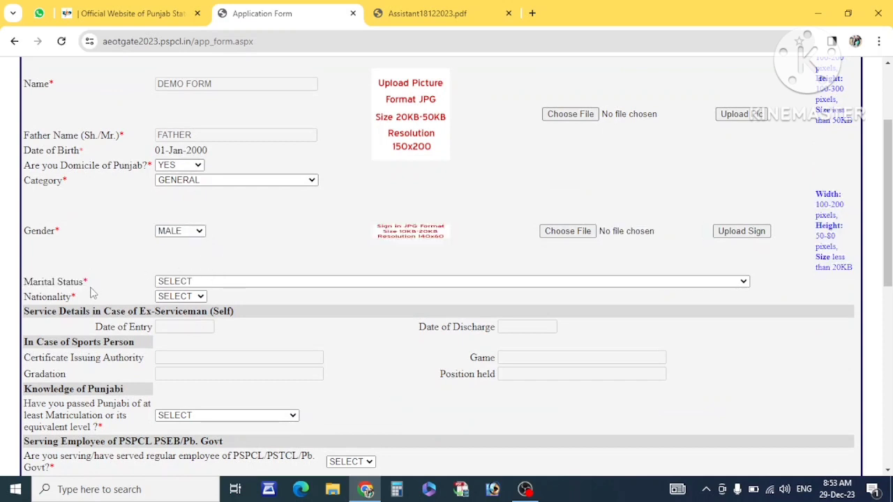
{"action": "left_click", "coordinate": [171, 282]}
{"action": "left_click", "coordinate": [176, 307]}
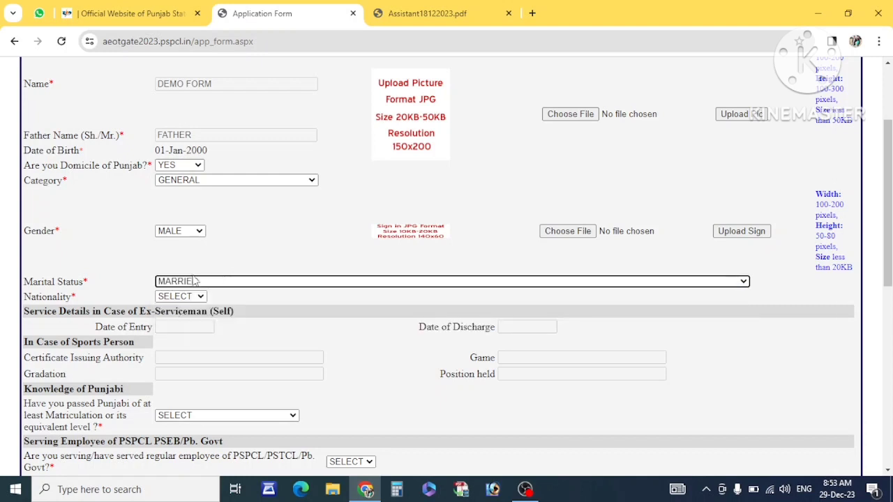
{"action": "left_click", "coordinate": [173, 286]}
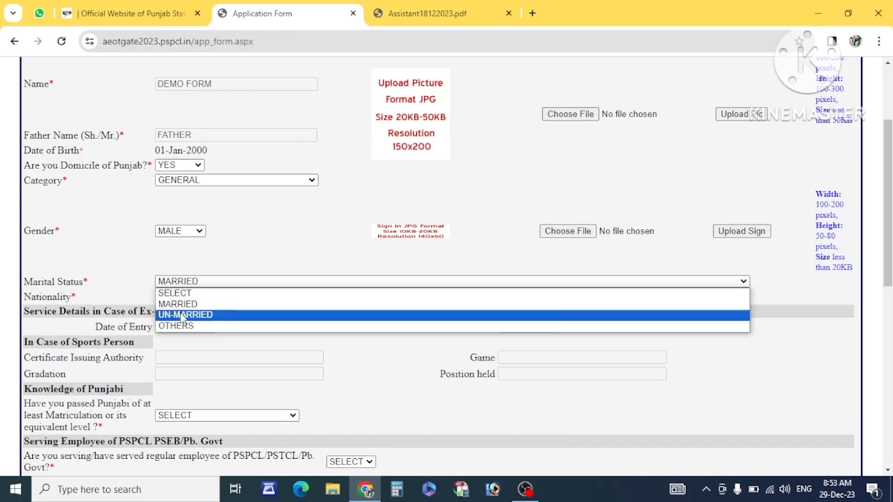
{"action": "left_click", "coordinate": [182, 315]}
{"action": "left_click", "coordinate": [173, 297]}
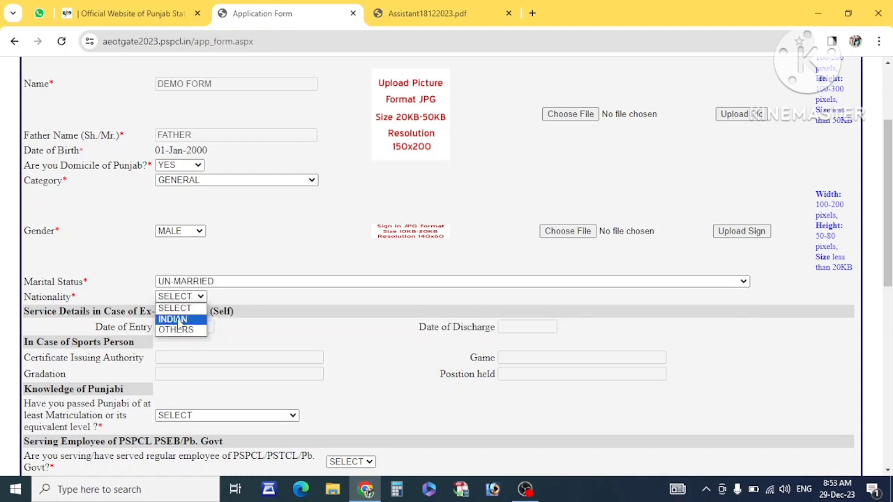
{"action": "left_click", "coordinate": [176, 319]}
{"action": "scroll", "coordinate": [294, 250], "scroll_direction": "up", "scroll_amount": 1}
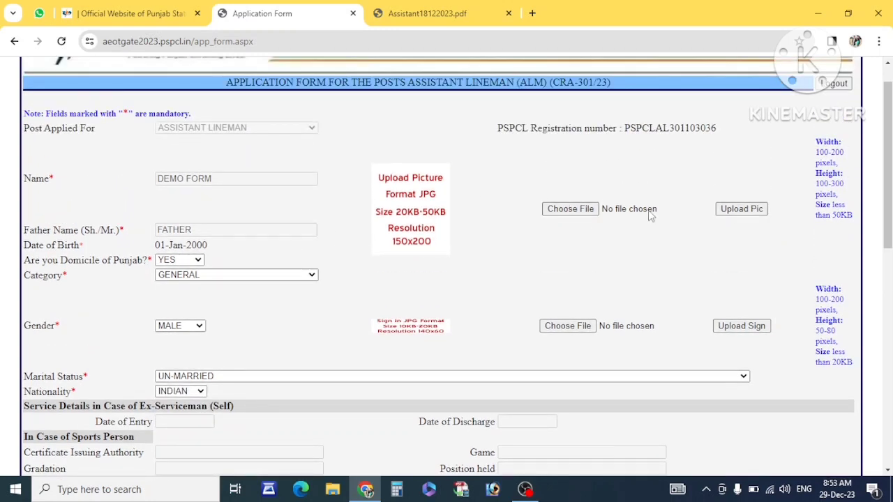
{"action": "left_click_drag", "start_coordinate": [815, 141], "coordinate": [844, 214]}
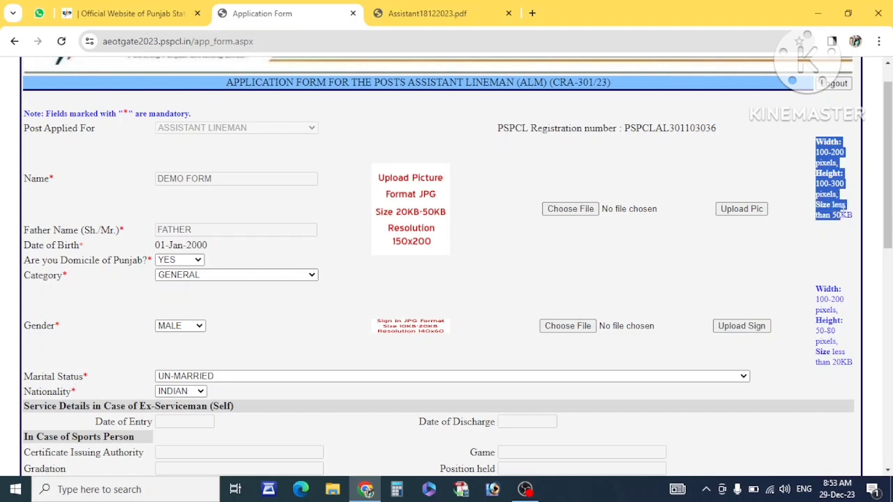
{"action": "left_click", "coordinate": [782, 187]}
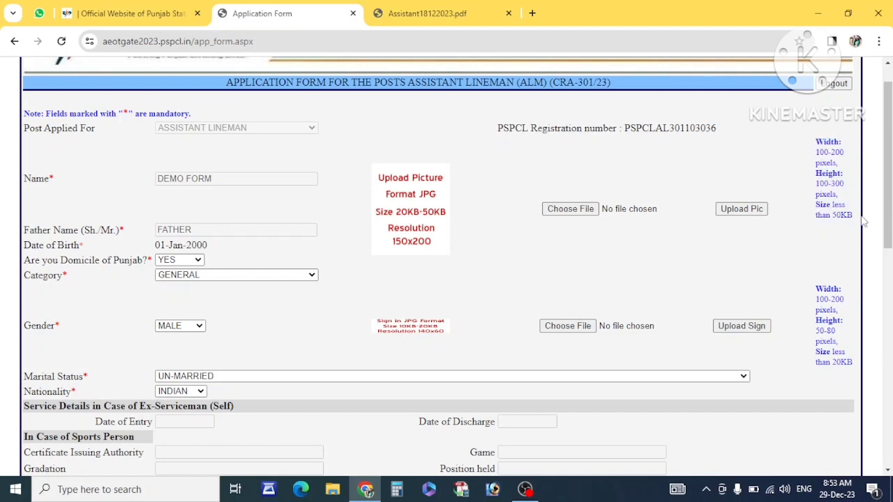
{"action": "left_click_drag", "start_coordinate": [849, 218], "coordinate": [698, 299]}
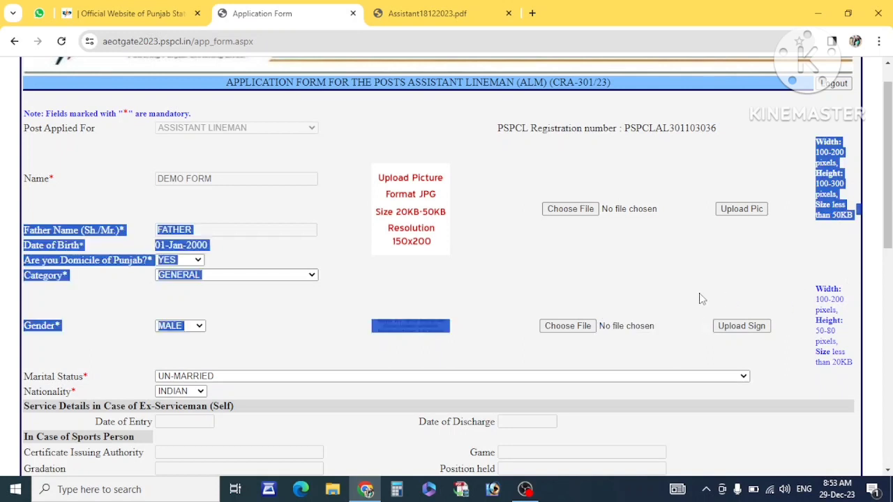
{"action": "left_click", "coordinate": [701, 299]}
{"action": "left_click_drag", "start_coordinate": [825, 342], "coordinate": [846, 363]}
{"action": "left_click", "coordinate": [703, 278]}
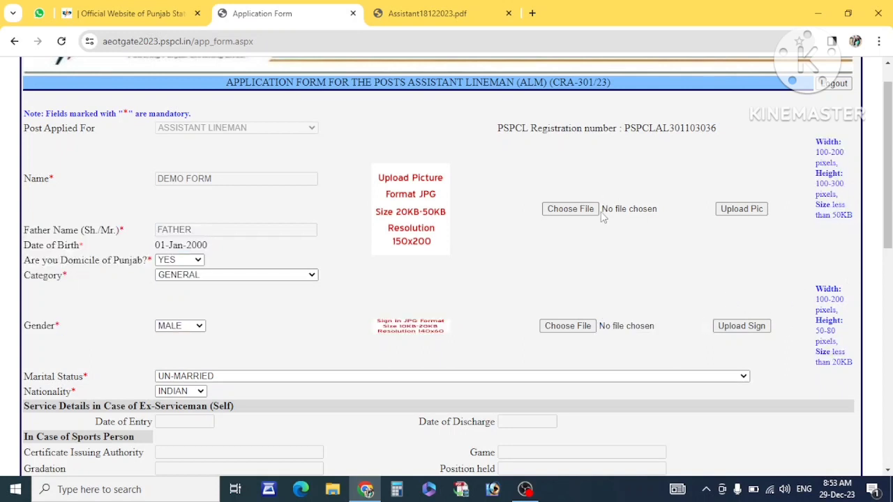
{"action": "left_click", "coordinate": [571, 209]}
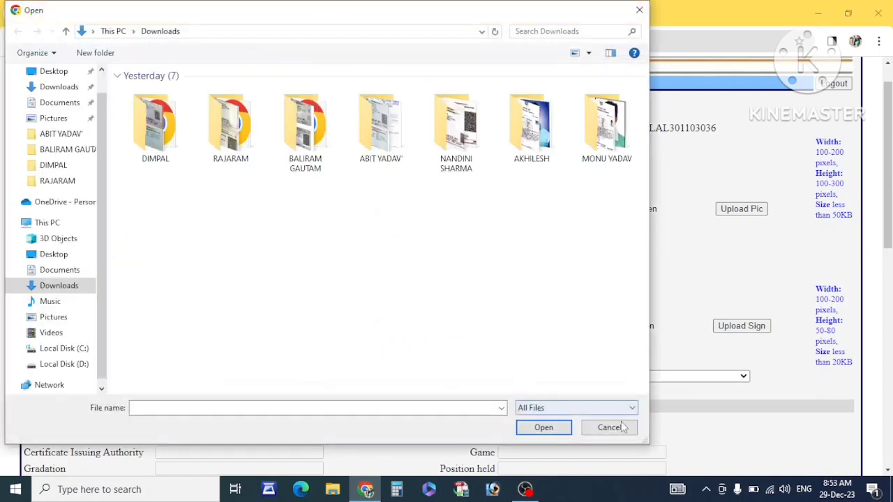
{"action": "left_click", "coordinate": [612, 427]}
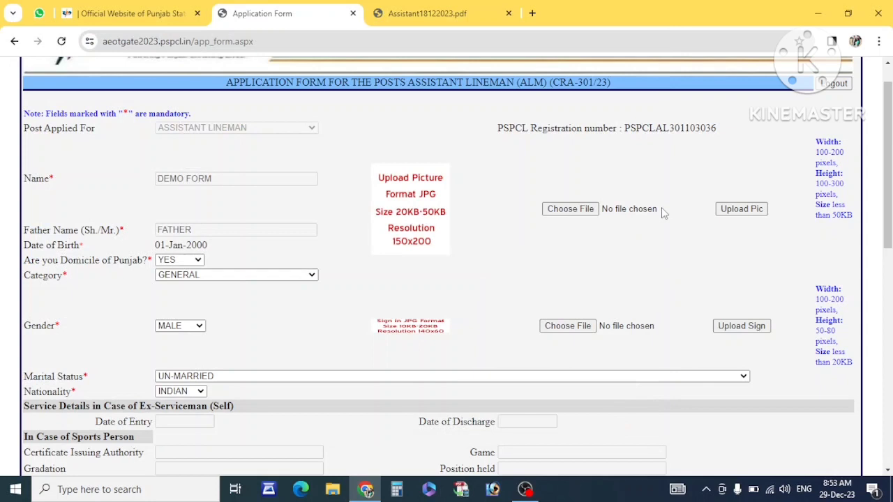
{"action": "left_click", "coordinate": [621, 212]}
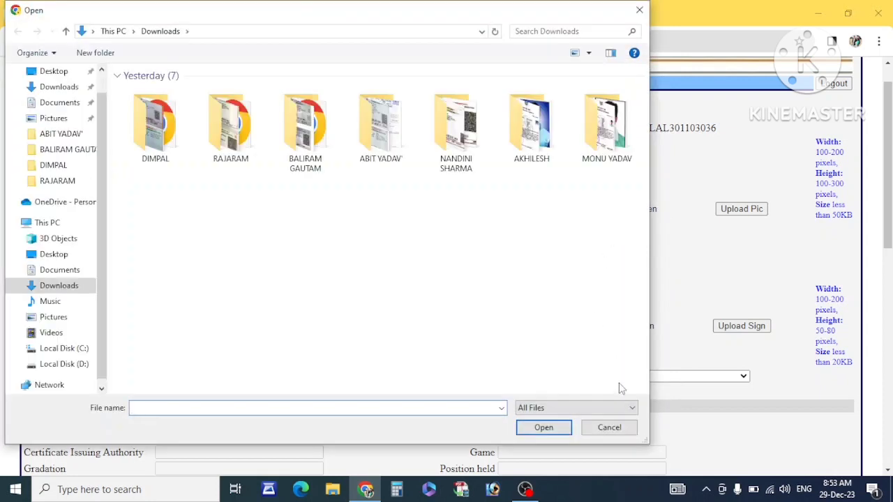
{"action": "left_click", "coordinate": [599, 428]}
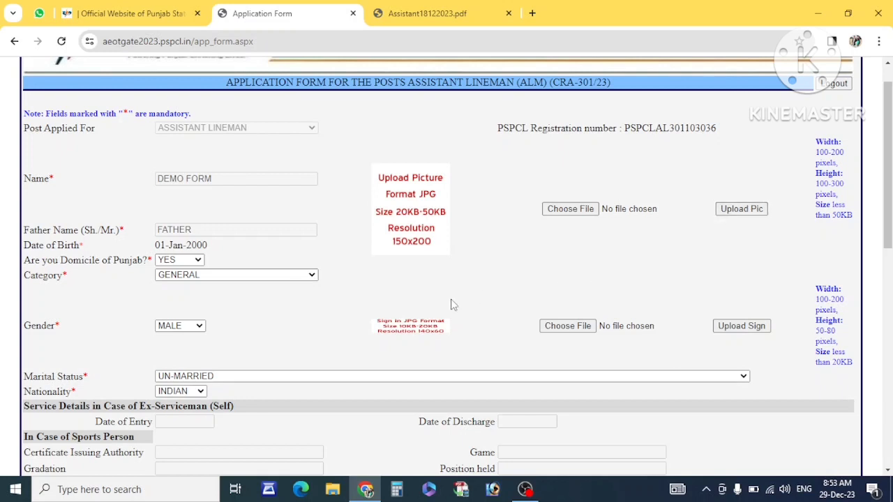
{"action": "scroll", "coordinate": [451, 304], "scroll_direction": "down", "scroll_amount": 3}
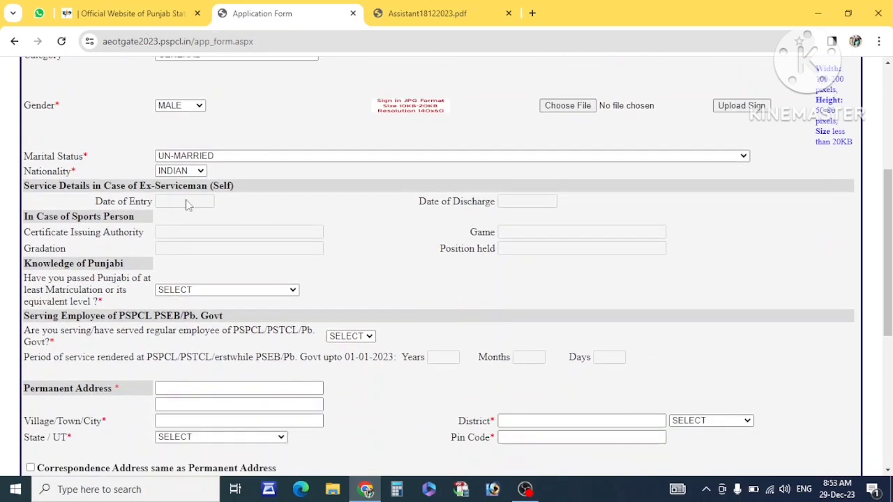
{"action": "left_click_drag", "start_coordinate": [29, 186], "coordinate": [134, 200]}
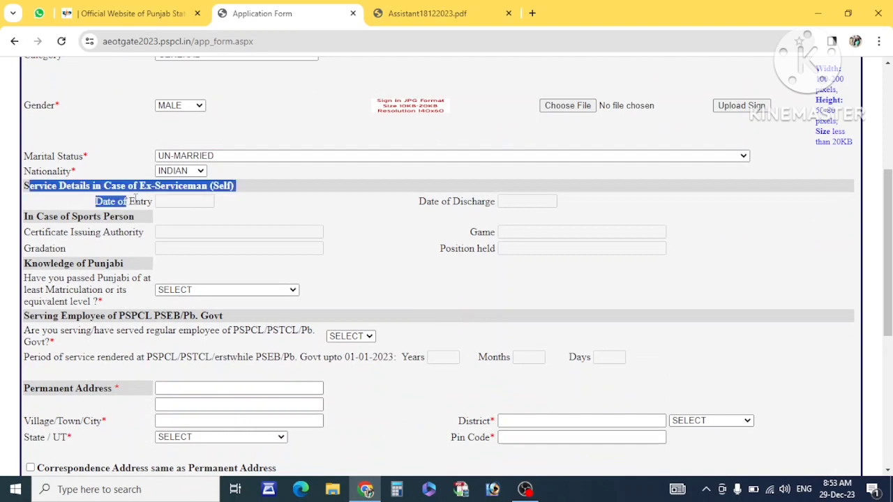
{"action": "left_click", "coordinate": [178, 198]}
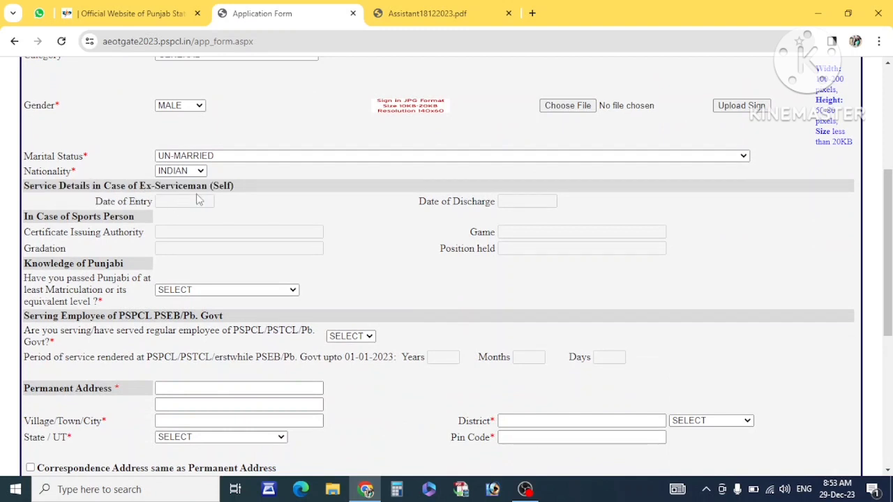
{"action": "scroll", "coordinate": [202, 204], "scroll_direction": "down", "scroll_amount": 1}
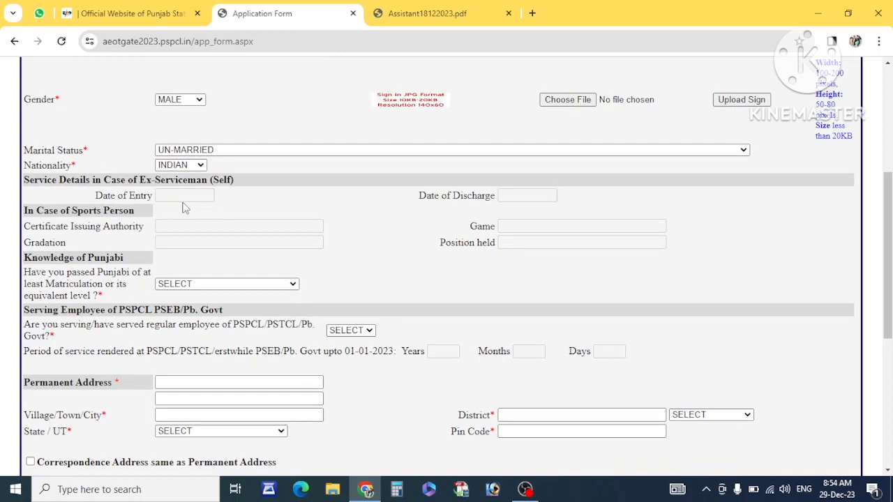
{"action": "scroll", "coordinate": [168, 197], "scroll_direction": "up", "scroll_amount": 3}
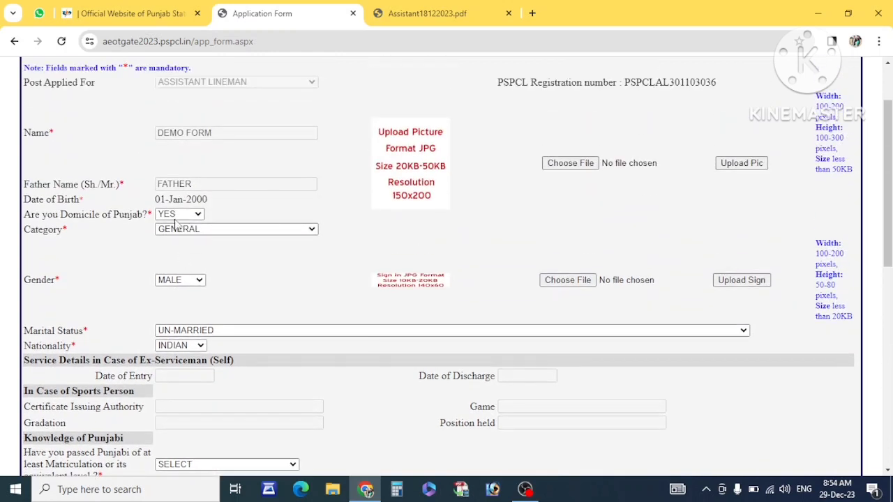
{"action": "left_click", "coordinate": [176, 229]}
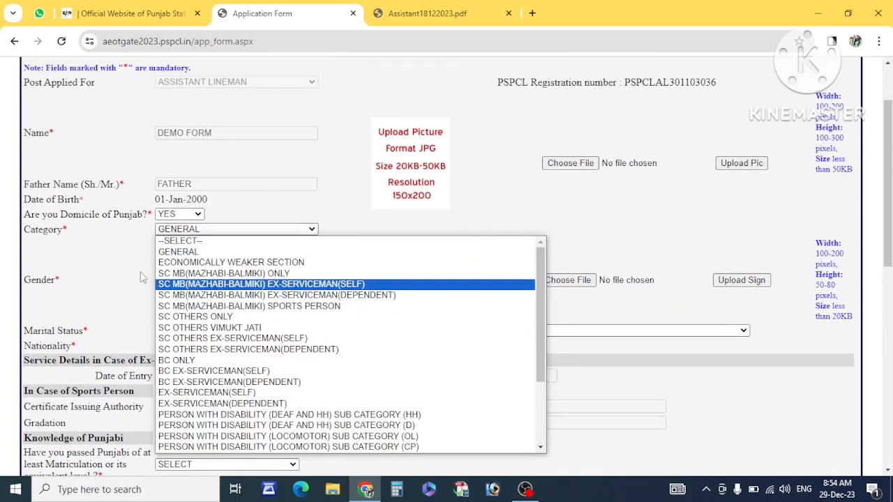
{"action": "left_click", "coordinate": [107, 266]}
{"action": "scroll", "coordinate": [107, 267], "scroll_direction": "down", "scroll_amount": 2}
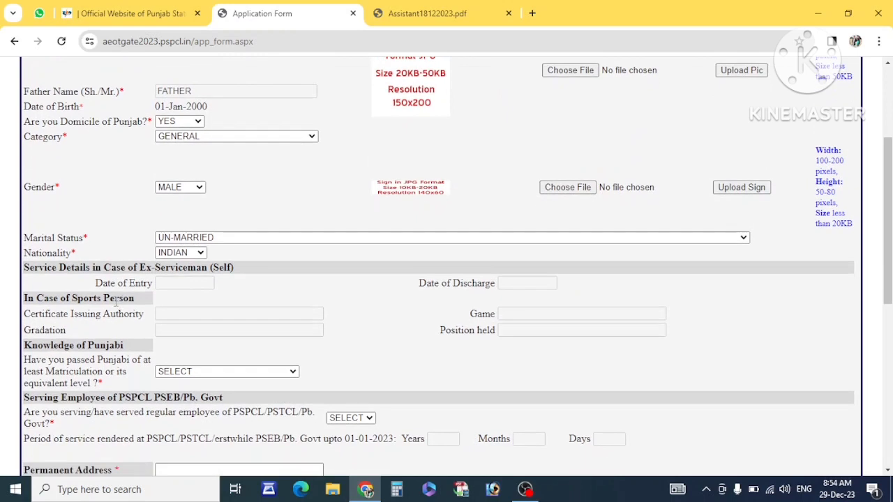
{"action": "left_click_drag", "start_coordinate": [116, 300], "coordinate": [27, 299]}
{"action": "scroll", "coordinate": [112, 316], "scroll_direction": "down", "scroll_amount": 1}
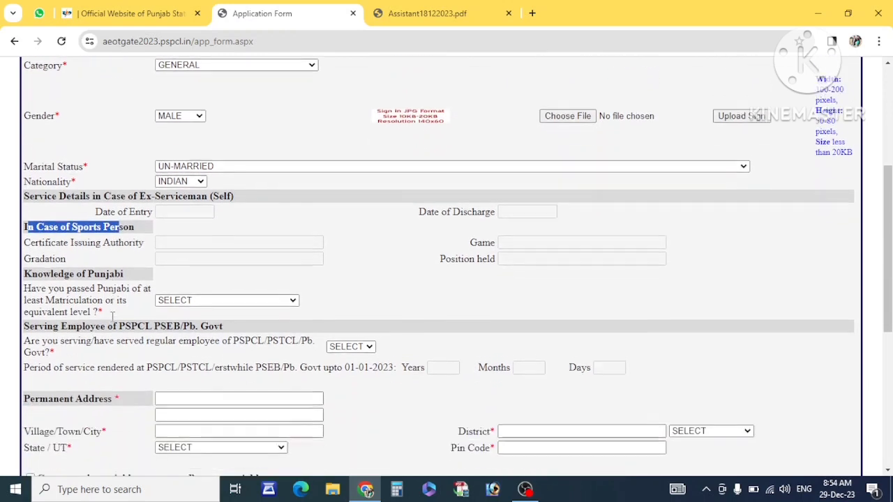
{"action": "left_click_drag", "start_coordinate": [124, 271], "coordinate": [33, 272]}
{"action": "scroll", "coordinate": [154, 274], "scroll_direction": "down", "scroll_amount": 1}
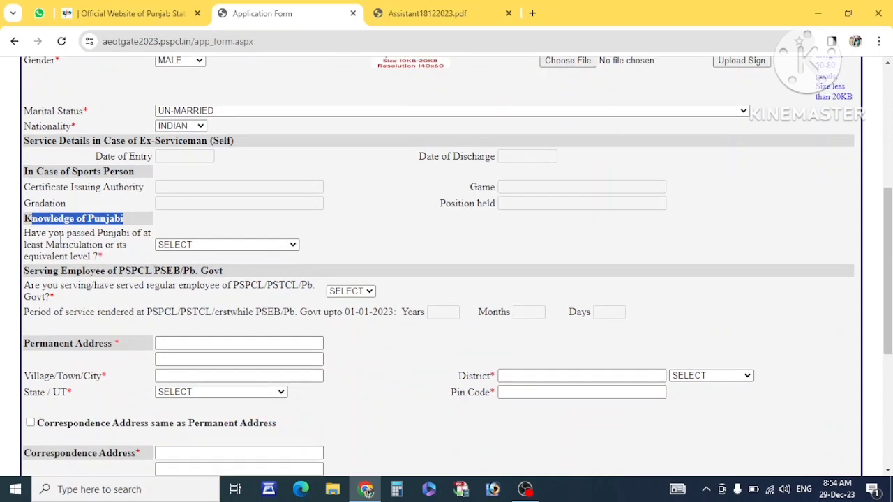
{"action": "left_click_drag", "start_coordinate": [59, 237], "coordinate": [115, 234]}
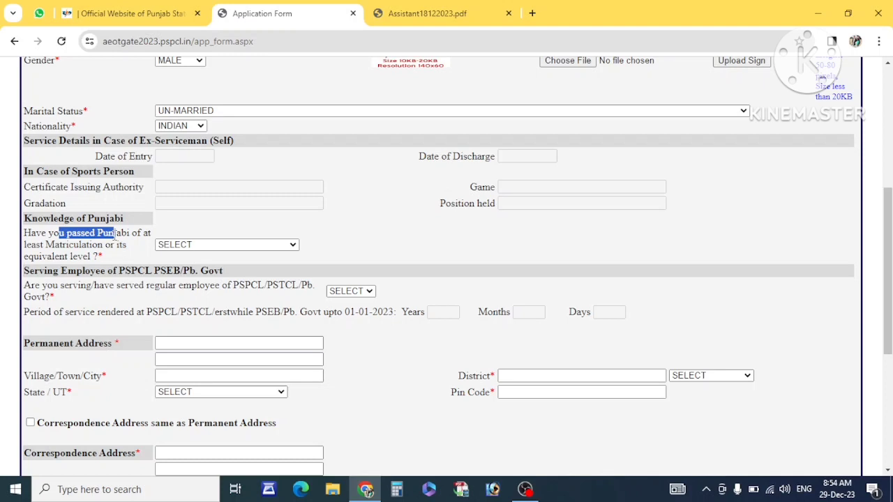
- Answer YES to Punjabi at matriculation and NO to being a serving PSPCL/Punjab Govt employee
{"action": "left_click", "coordinate": [200, 246]}
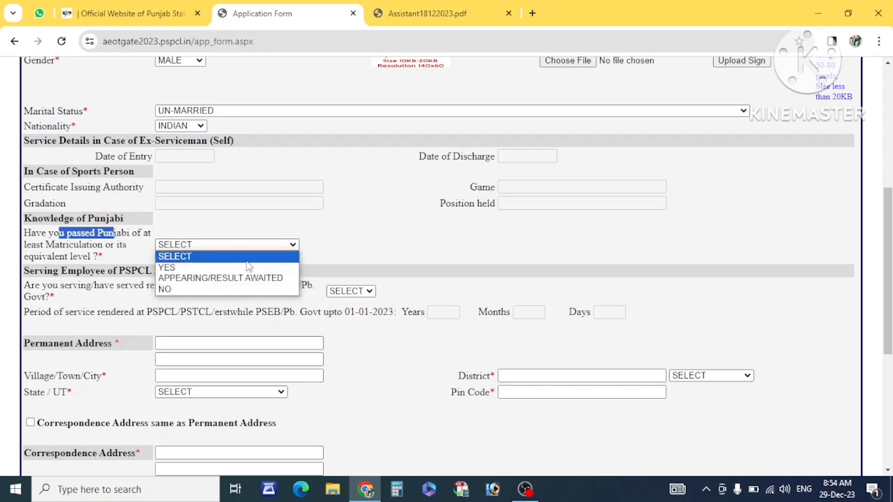
{"action": "left_click", "coordinate": [213, 270]}
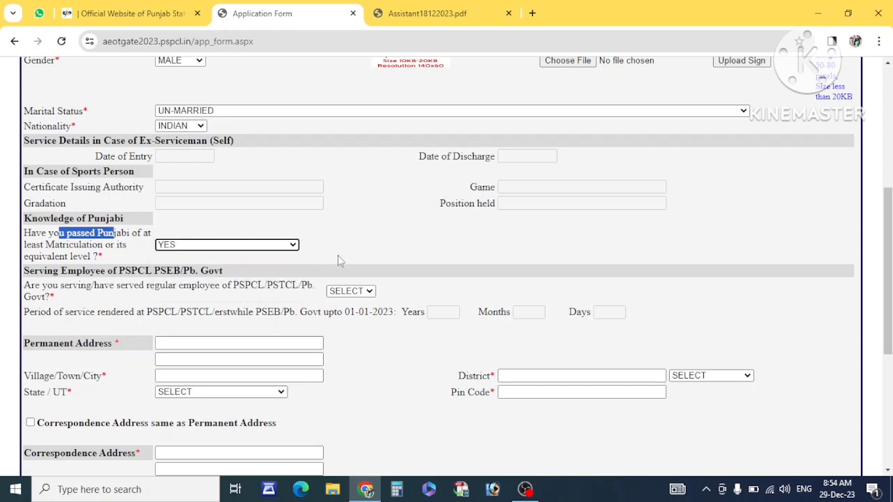
{"action": "scroll", "coordinate": [363, 259], "scroll_direction": "down", "scroll_amount": 1}
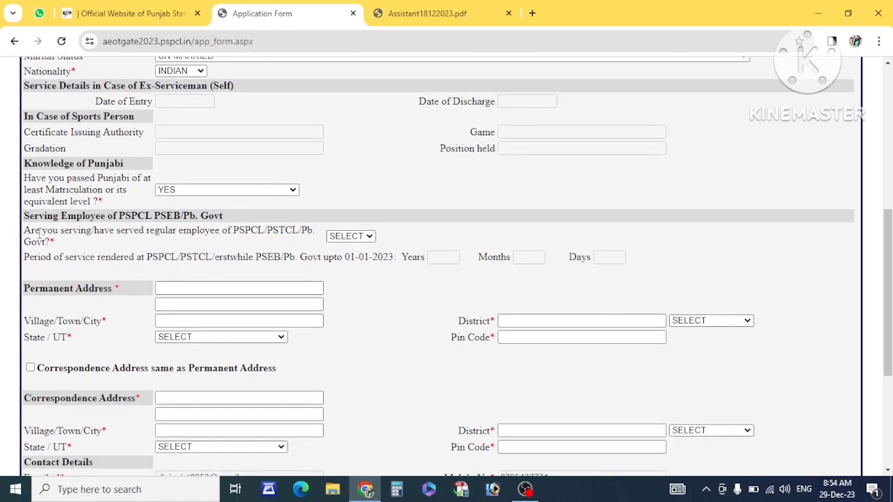
{"action": "left_click_drag", "start_coordinate": [40, 234], "coordinate": [162, 234]}
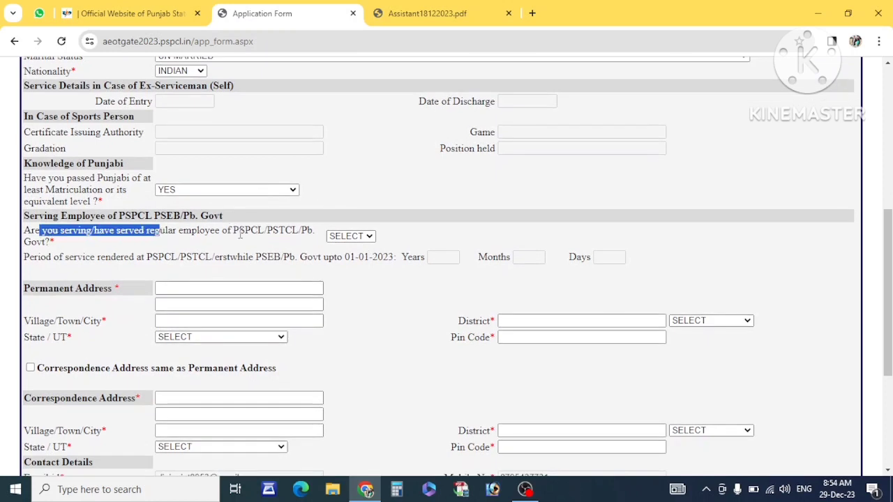
{"action": "left_click", "coordinate": [349, 237]}
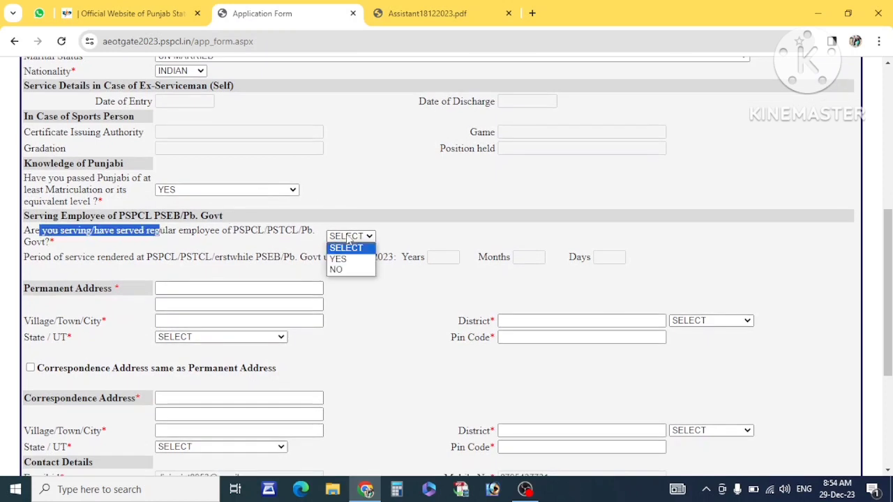
{"action": "left_click", "coordinate": [340, 270]}
{"action": "left_click", "coordinate": [358, 277]}
{"action": "scroll", "coordinate": [363, 280], "scroll_direction": "down", "scroll_amount": 2}
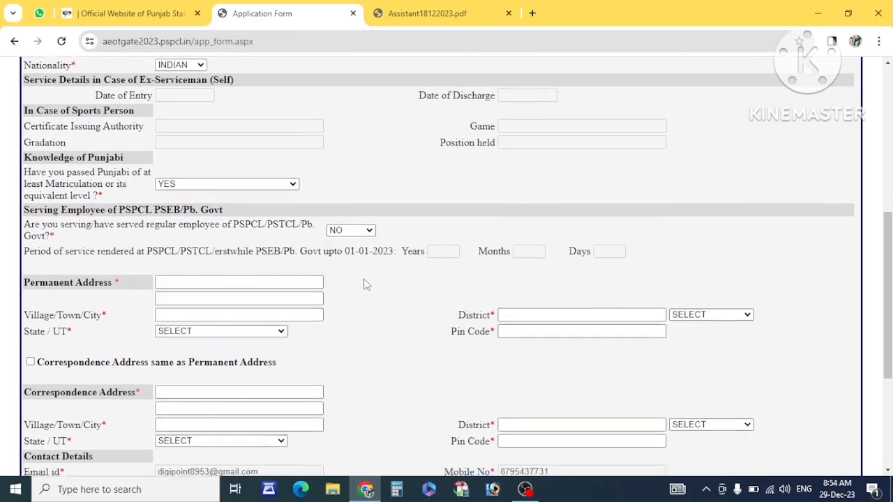
{"action": "left_click_drag", "start_coordinate": [114, 188], "coordinate": [28, 63]}
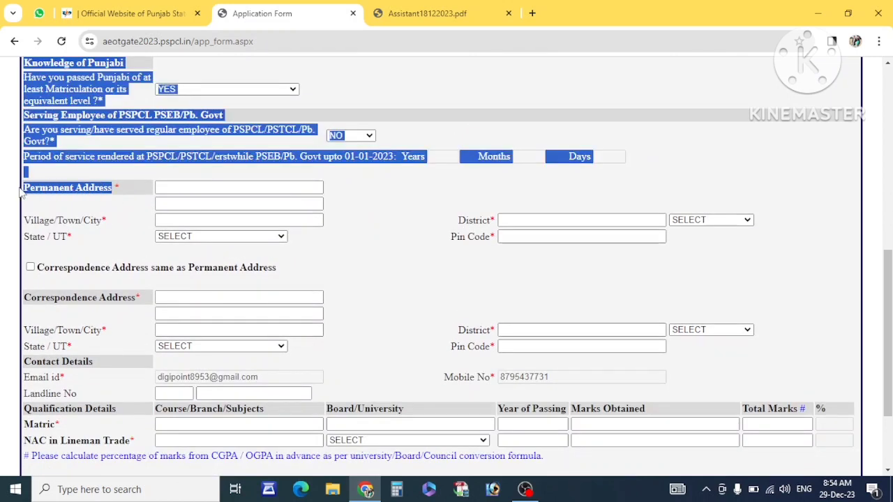
- Fill in both permanent address lines and the village/town/city
{"action": "left_click", "coordinate": [180, 188]}
{"action": "type", "text": "address"}
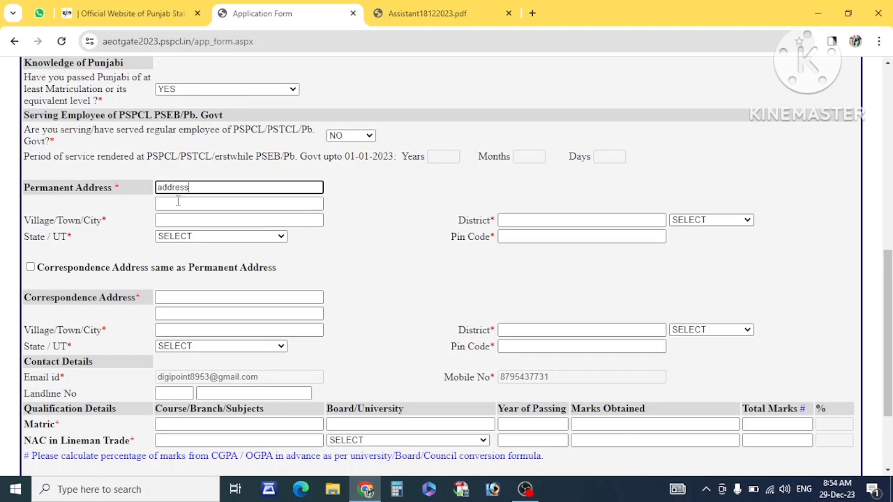
{"action": "left_click", "coordinate": [178, 202]}
{"action": "type", "text": "addresss"}
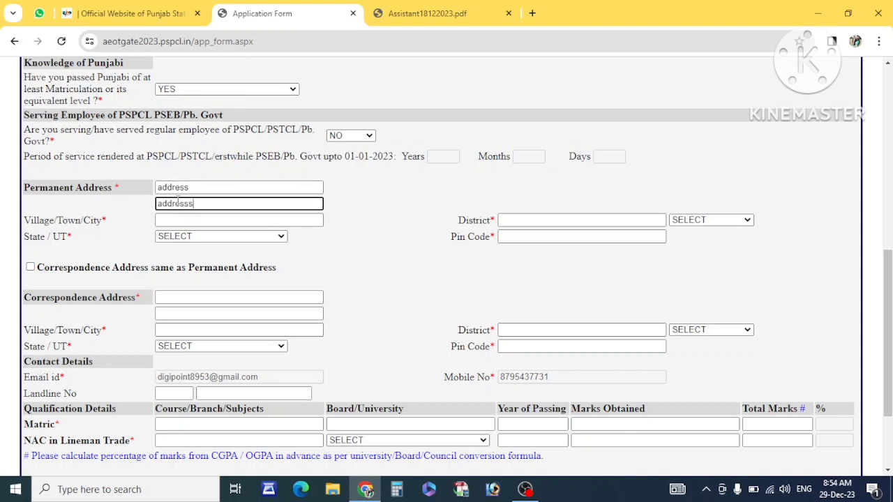
{"action": "left_click", "coordinate": [170, 221]}
{"action": "type", "text": "c"}
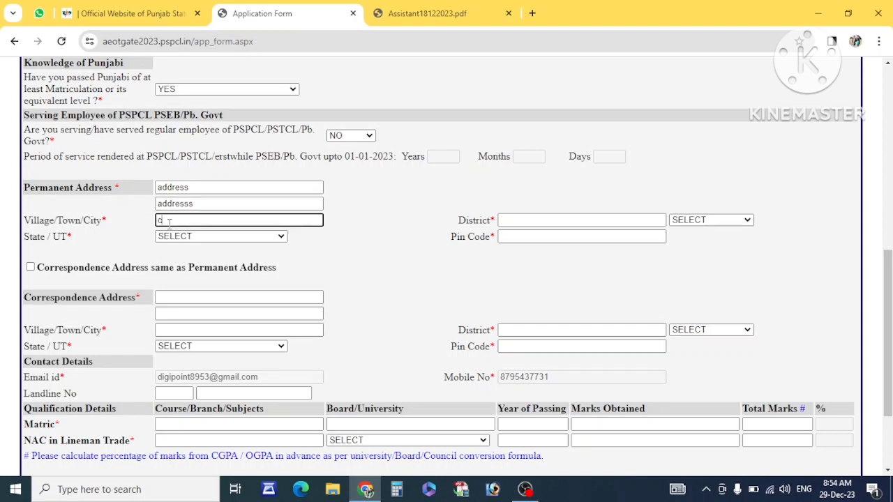
{"action": "type", "text": "ity"}
- Set the permanent address state to Punjab and district to Fatehgarh Sahib
{"action": "left_click", "coordinate": [185, 238]}
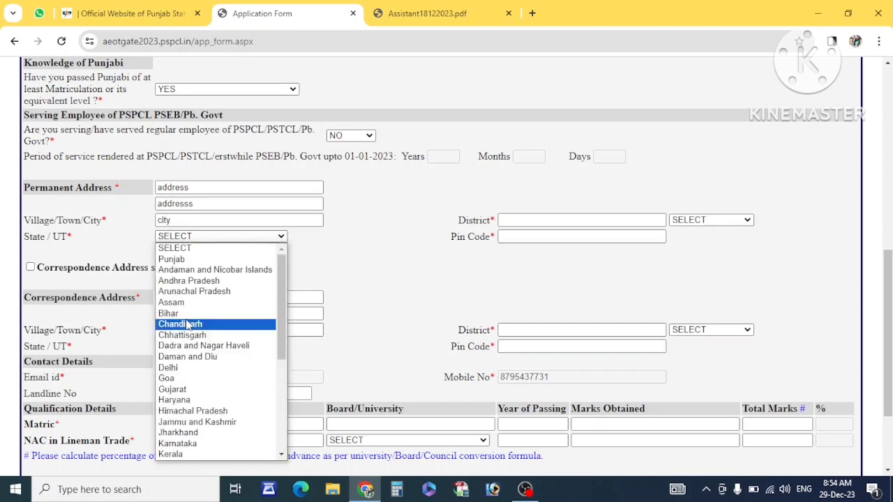
{"action": "left_click", "coordinate": [194, 260]}
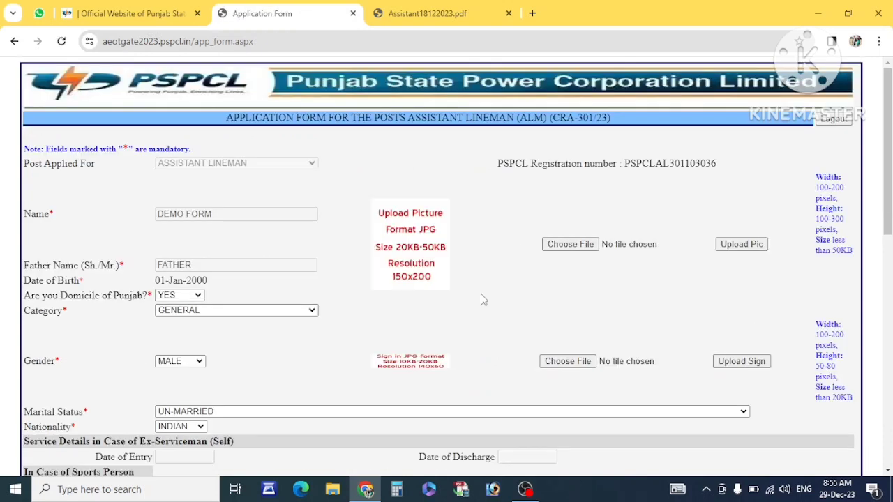
{"action": "scroll", "coordinate": [480, 294], "scroll_direction": "down", "scroll_amount": 3}
{"action": "scroll", "coordinate": [508, 307], "scroll_direction": "down", "scroll_amount": 4}
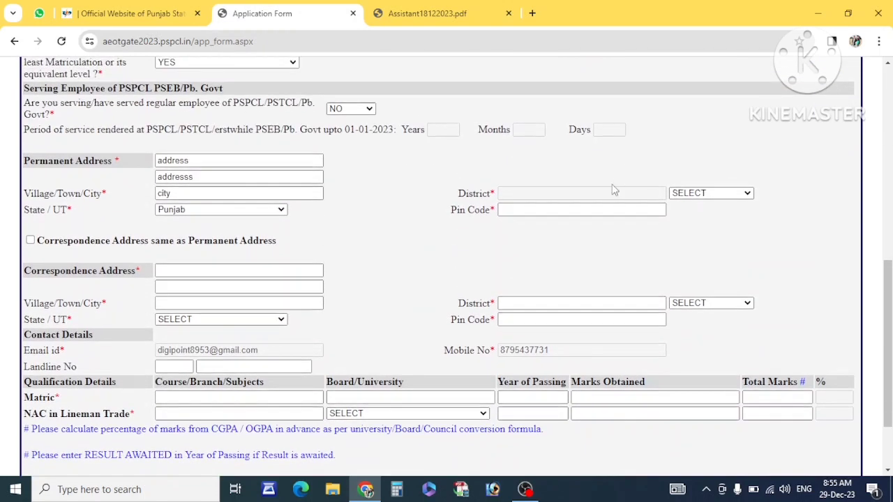
{"action": "left_click", "coordinate": [702, 195]}
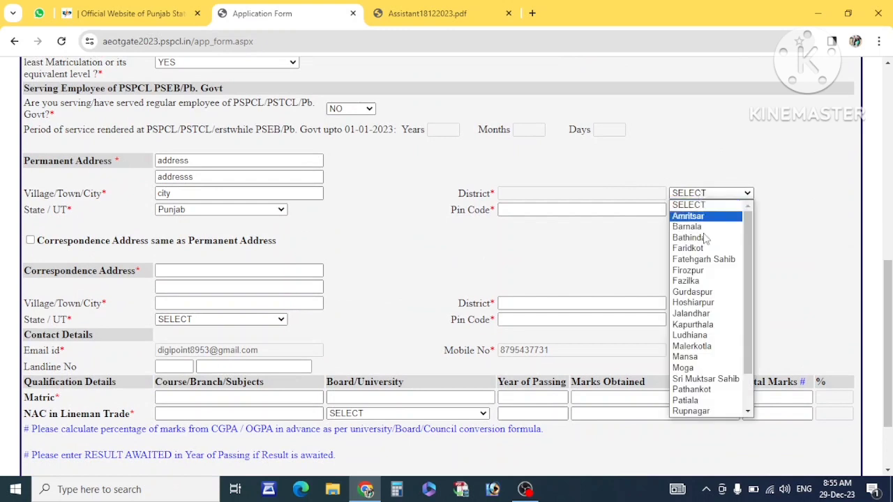
{"action": "left_click", "coordinate": [699, 264]}
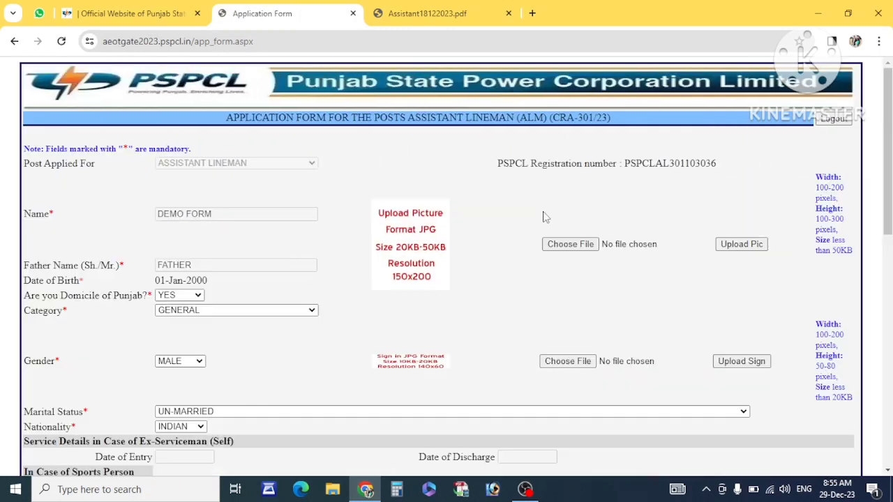
- Enter the permanent address pin code
{"action": "scroll", "coordinate": [597, 322], "scroll_direction": "down", "scroll_amount": 3}
{"action": "scroll", "coordinate": [597, 322], "scroll_direction": "down", "scroll_amount": 3}
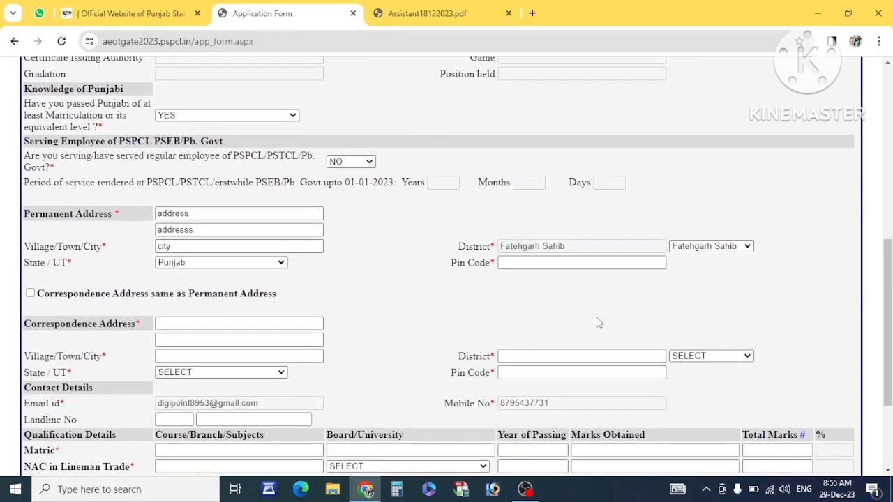
{"action": "left_click_drag", "start_coordinate": [493, 261], "coordinate": [453, 265]}
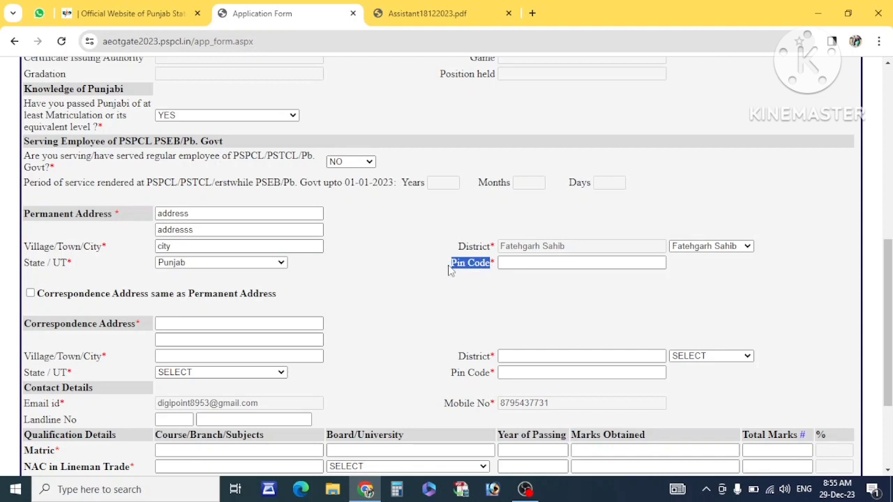
{"action": "left_click", "coordinate": [504, 263]}
{"action": "type", "text": "274646"}
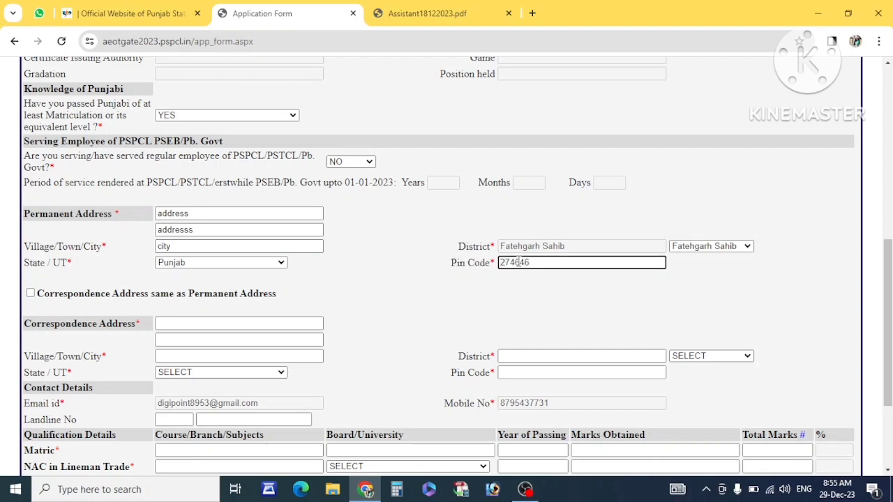
{"action": "left_click", "coordinate": [452, 281]}
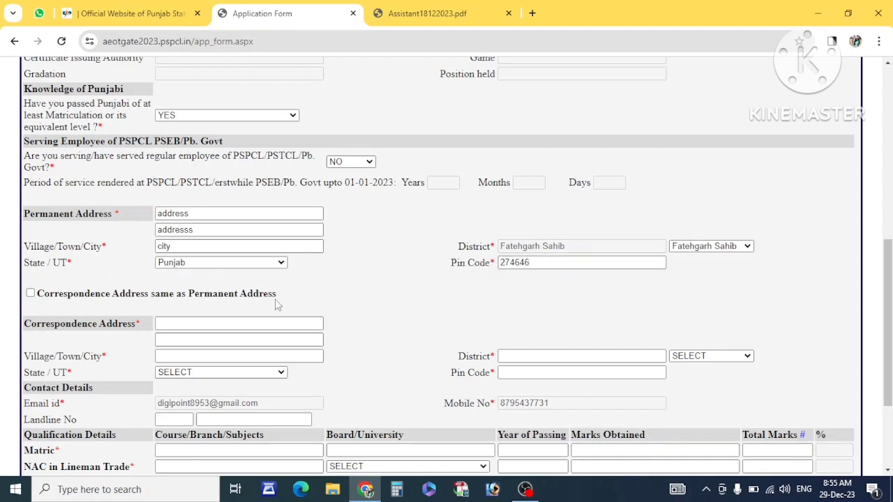
{"action": "left_click_drag", "start_coordinate": [277, 296], "coordinate": [43, 296]}
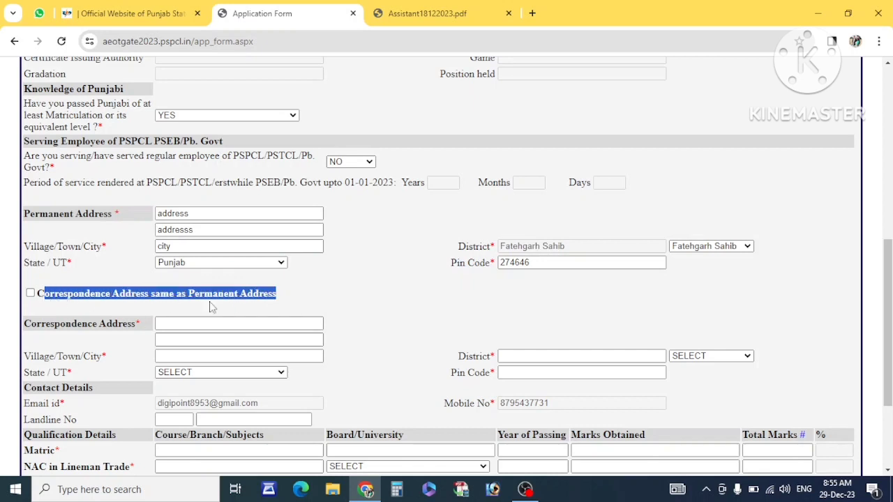
{"action": "left_click", "coordinate": [136, 259]}
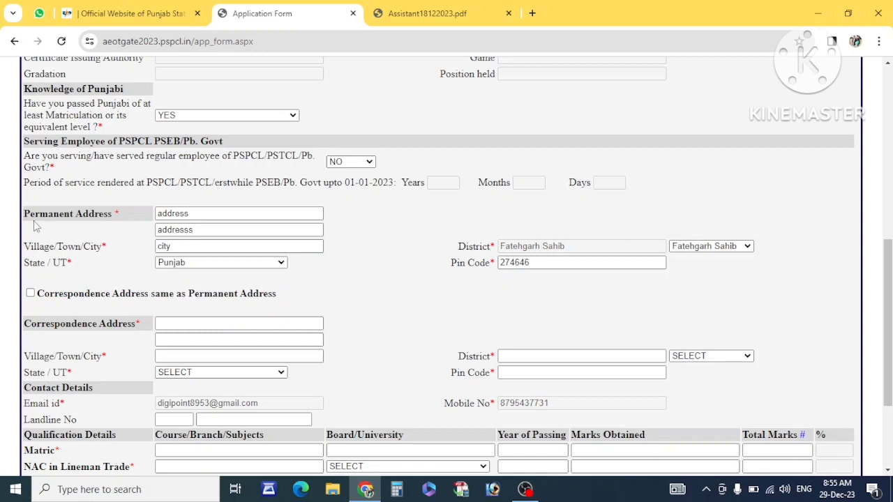
{"action": "left_click_drag", "start_coordinate": [25, 213], "coordinate": [125, 224]}
{"action": "scroll", "coordinate": [147, 276], "scroll_direction": "down", "scroll_amount": 1}
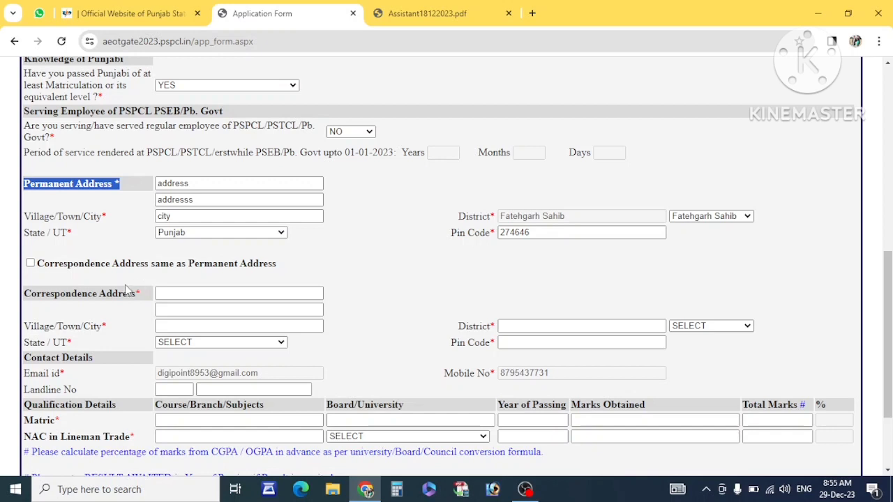
{"action": "left_click_drag", "start_coordinate": [142, 293], "coordinate": [38, 293]}
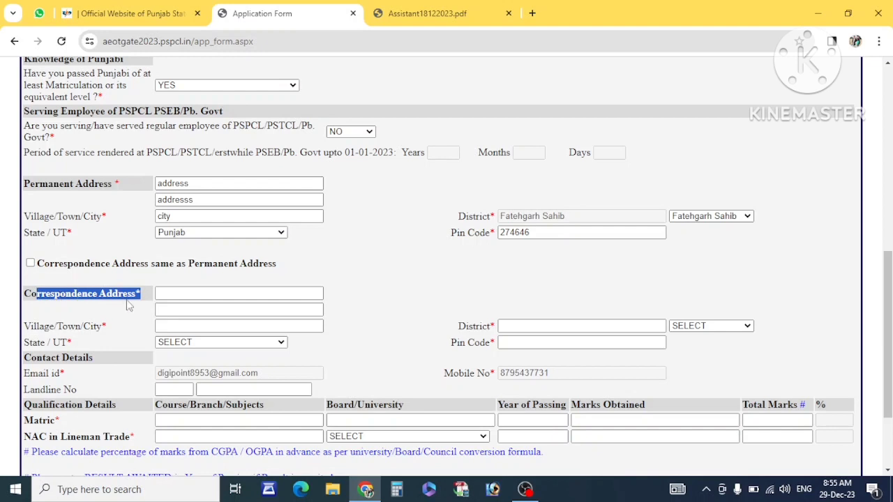
{"action": "left_click_drag", "start_coordinate": [277, 264], "coordinate": [29, 264]}
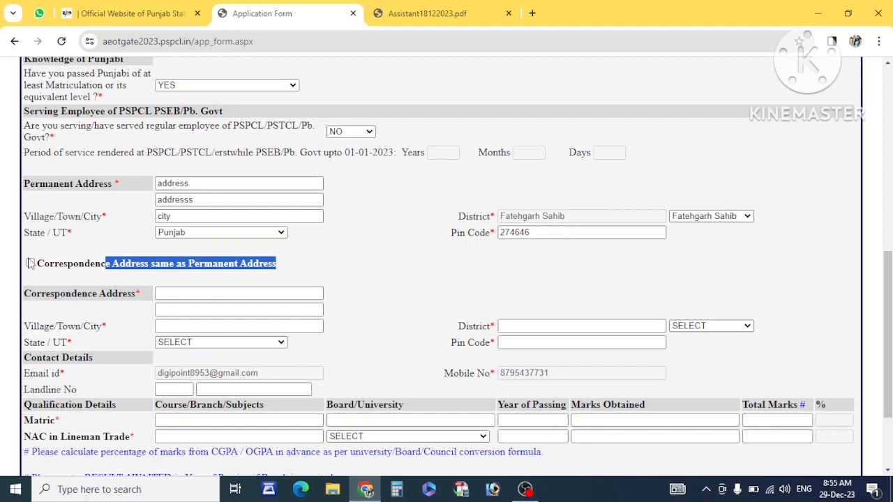
{"action": "left_click", "coordinate": [30, 263]}
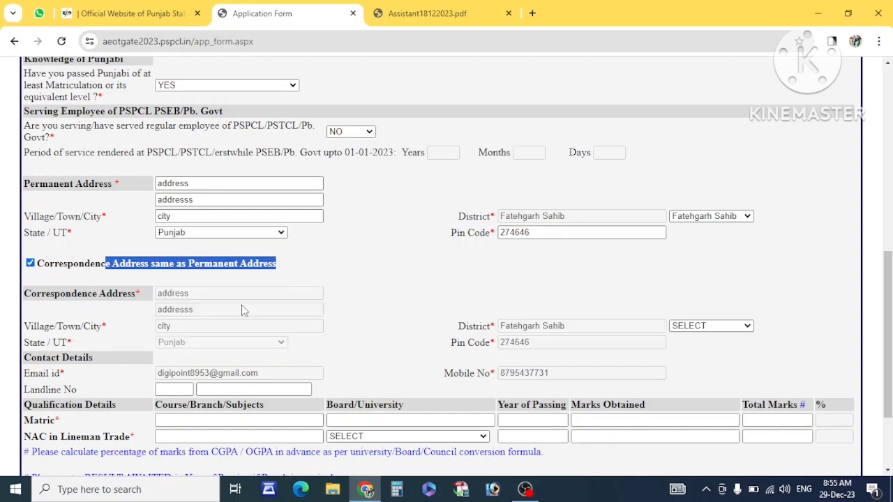
{"action": "scroll", "coordinate": [242, 305], "scroll_direction": "down", "scroll_amount": 1}
{"action": "double_click", "coordinate": [168, 228]}
{"action": "scroll", "coordinate": [240, 270], "scroll_direction": "down", "scroll_amount": 1}
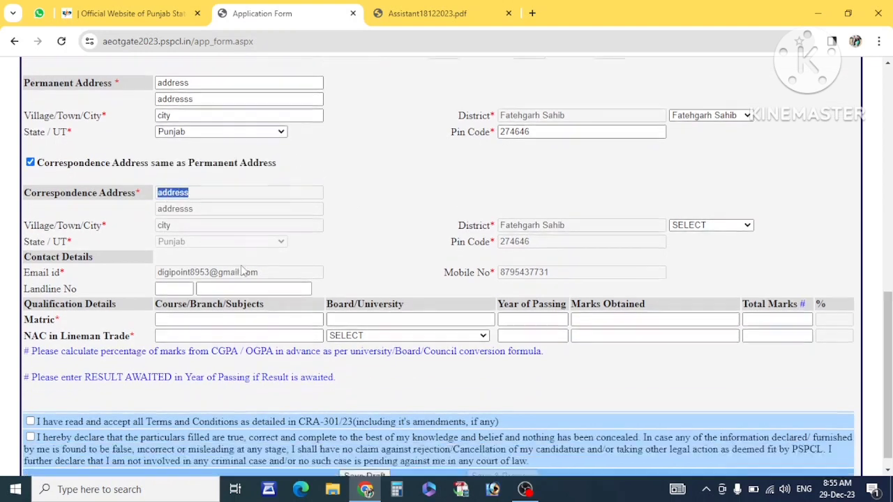
{"action": "left_click_drag", "start_coordinate": [271, 257], "coordinate": [133, 251]}
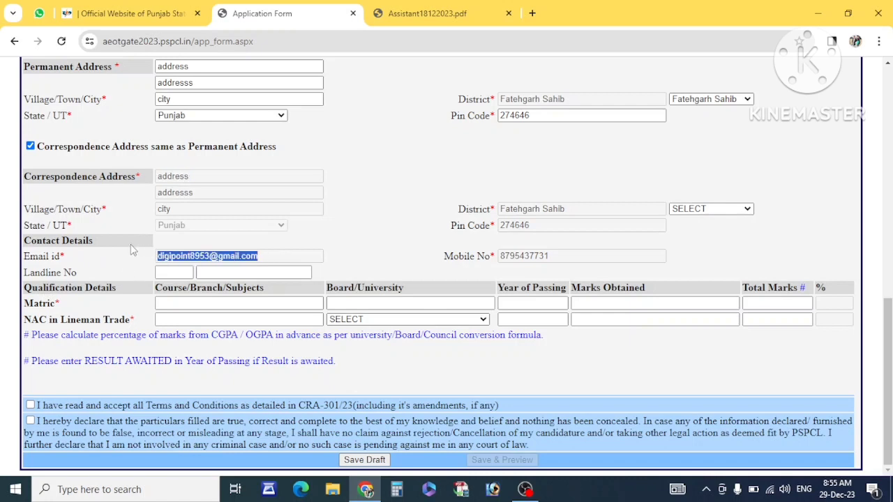
{"action": "left_click_drag", "start_coordinate": [564, 258], "coordinate": [424, 249]}
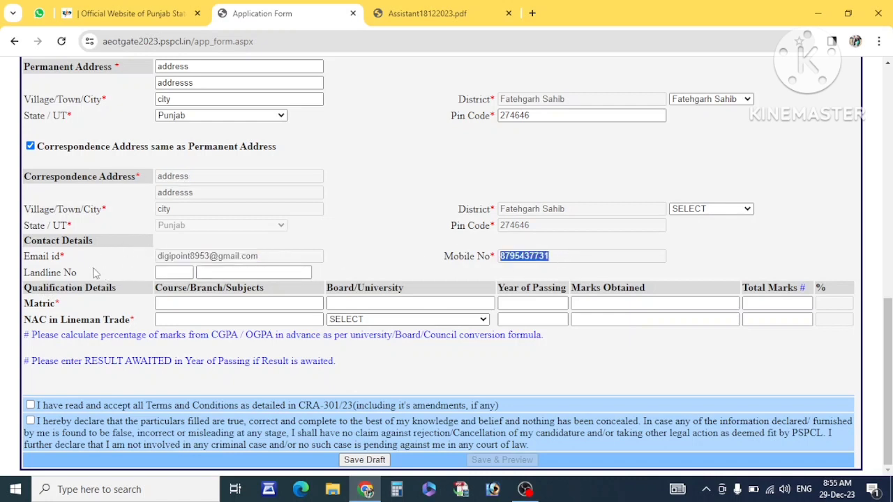
{"action": "left_click_drag", "start_coordinate": [81, 269], "coordinate": [42, 63]}
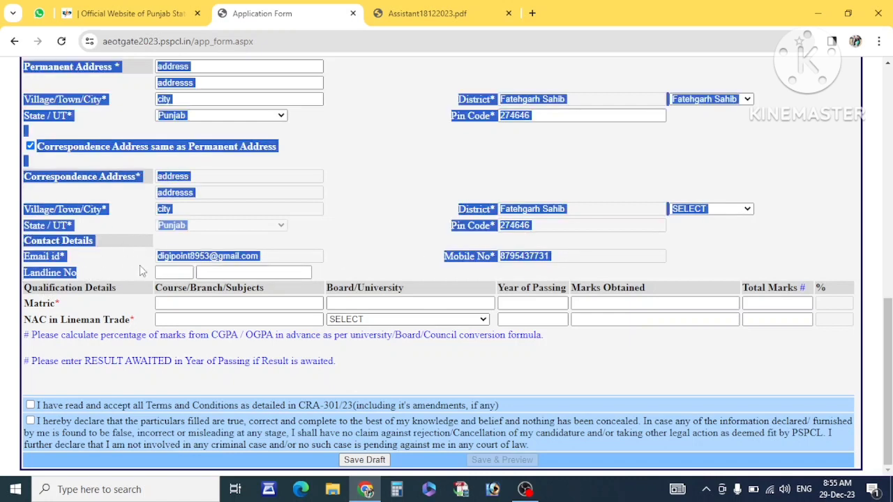
{"action": "left_click", "coordinate": [99, 304]}
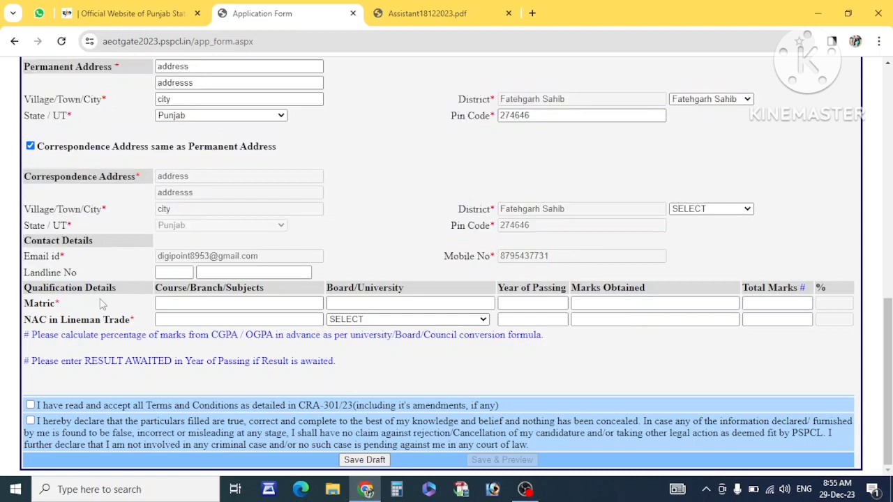
- Enter MATRICULATION as the Matric course and PUNJAB BOARD as the board
{"action": "double_click", "coordinate": [40, 304]}
{"action": "triple_click", "coordinate": [65, 321]}
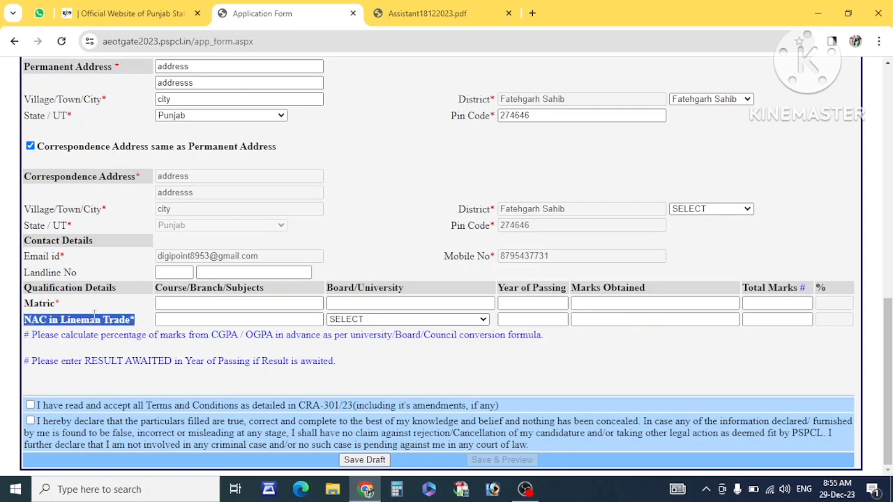
{"action": "left_click", "coordinate": [94, 304]}
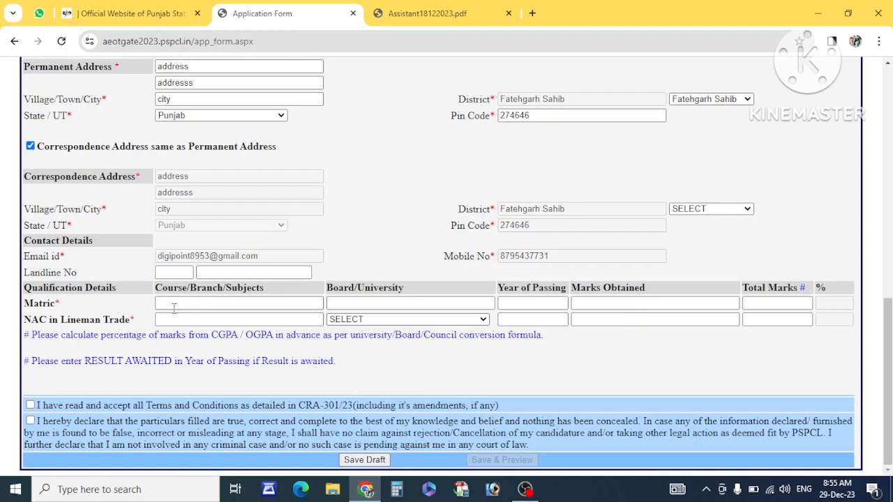
{"action": "left_click", "coordinate": [195, 306]}
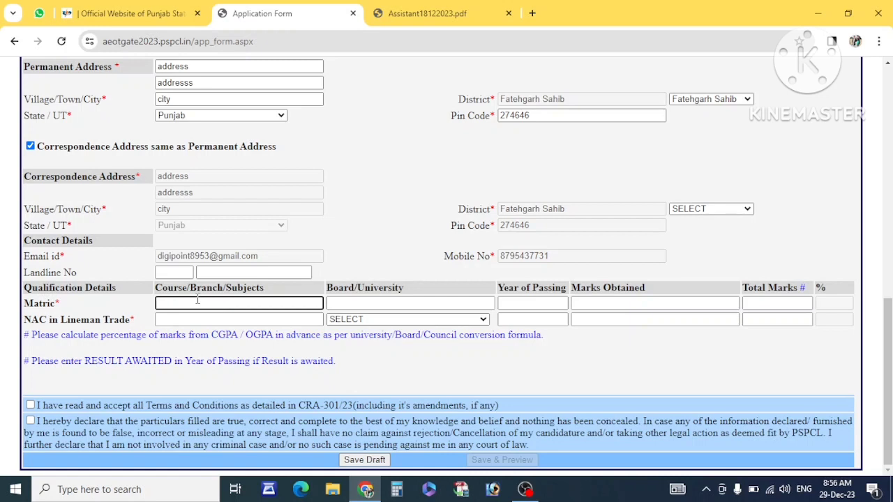
{"action": "type", "text": "MATRICULATION"}
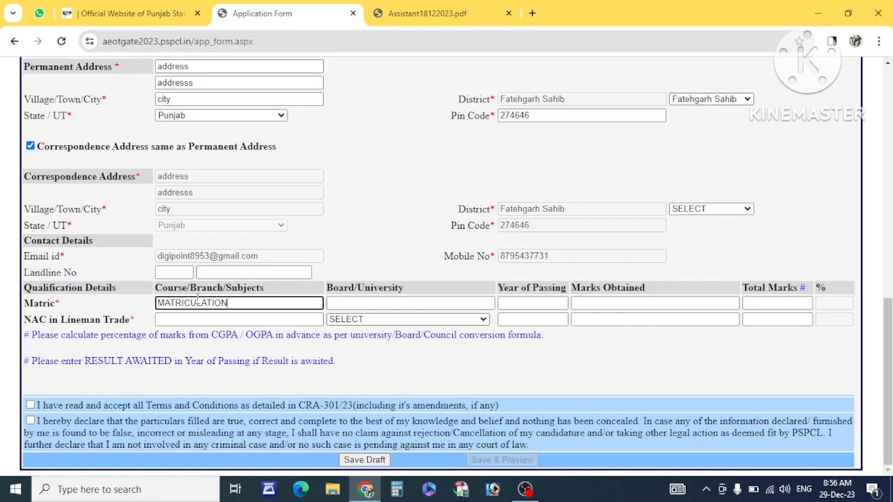
{"action": "left_click", "coordinate": [361, 304]}
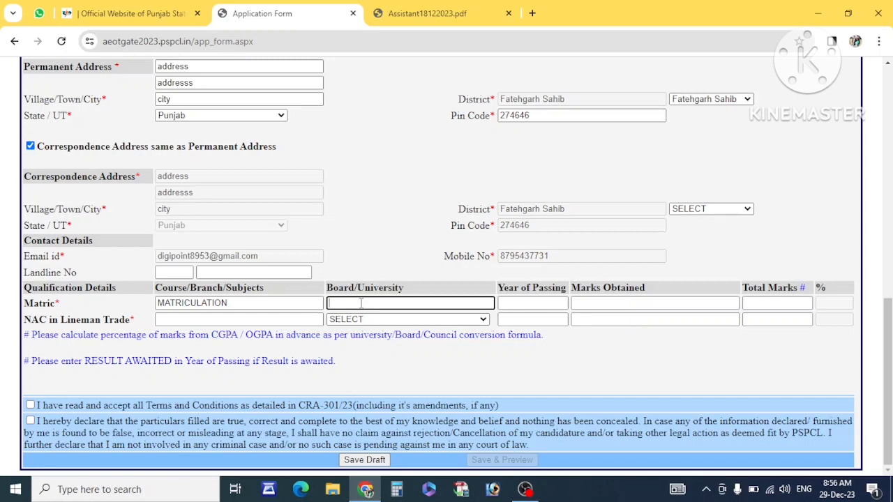
{"action": "type", "text": "PUNJAB BOARD"}
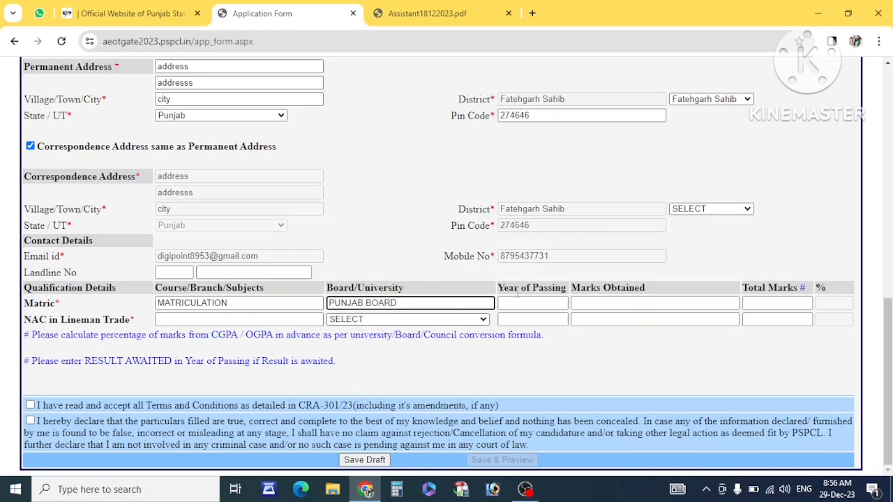
- Enter Matric year of passing 2017 and 646 marks obtained
{"action": "left_click", "coordinate": [534, 307]}
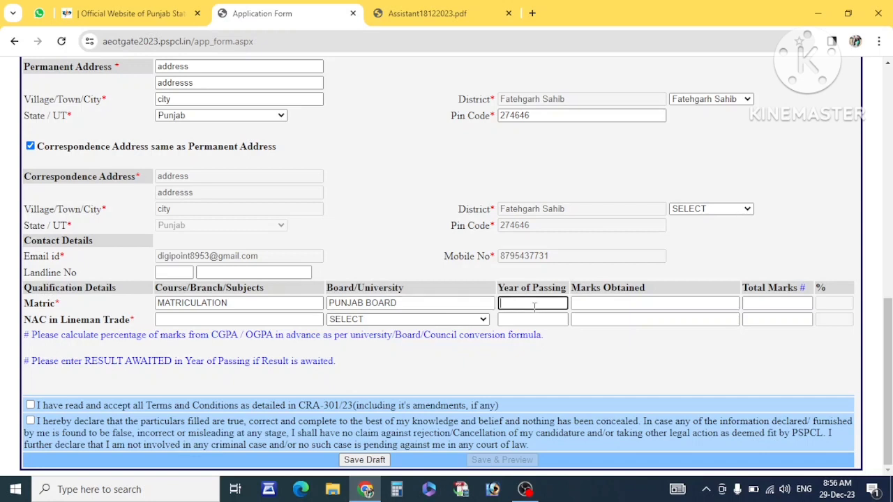
{"action": "double_click", "coordinate": [422, 302]}
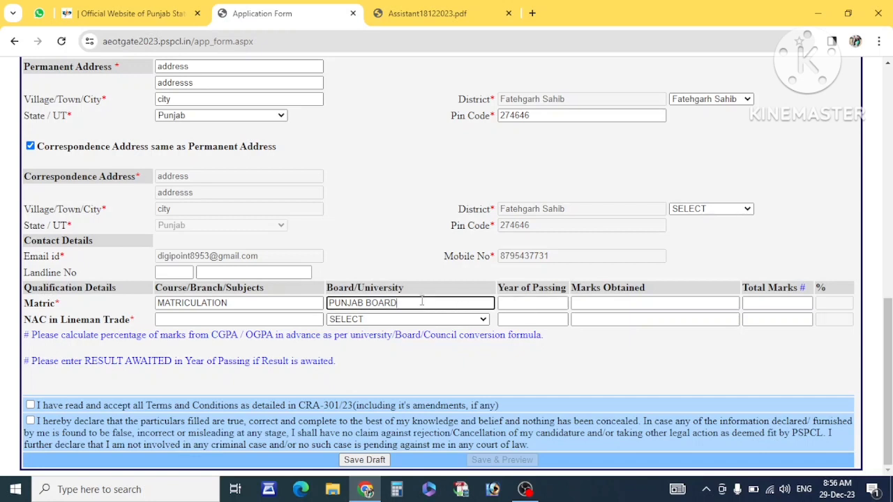
{"action": "left_click", "coordinate": [504, 305]}
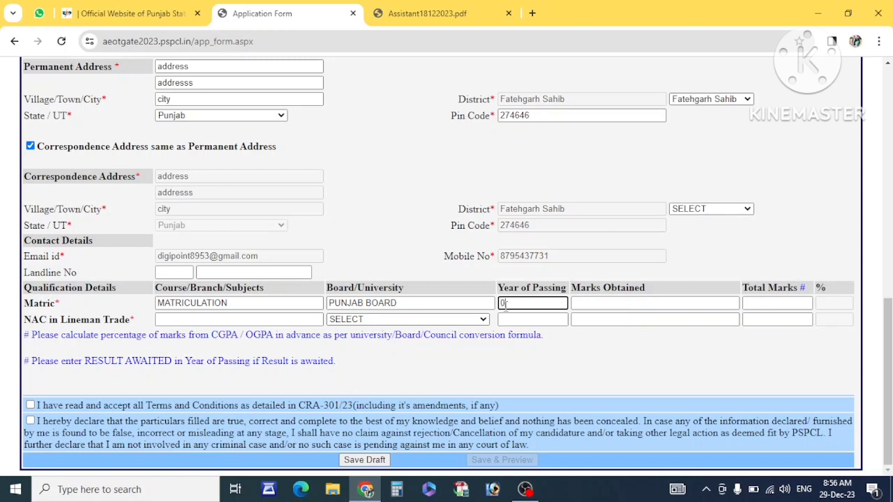
{"action": "type", "text": "2017"}
{"action": "left_click", "coordinate": [600, 304]}
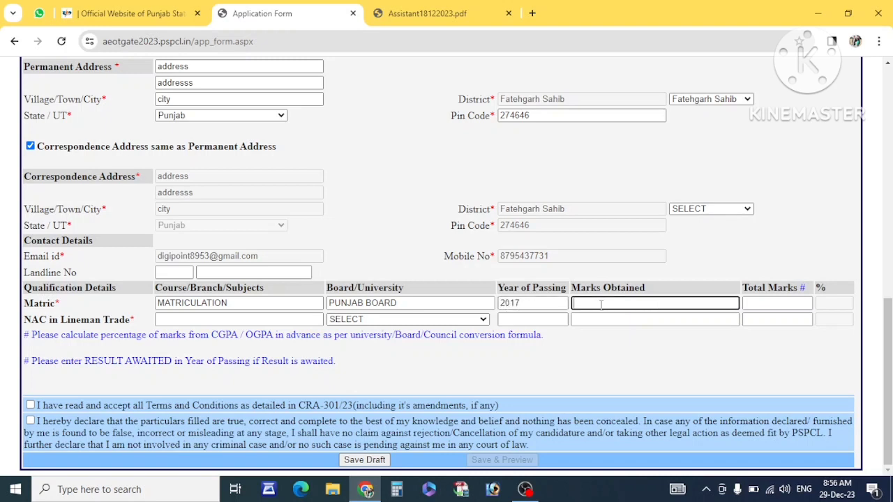
{"action": "type", "text": "646"}
{"action": "left_click_drag", "start_coordinate": [796, 288], "coordinate": [747, 292]}
{"action": "left_click", "coordinate": [750, 303]}
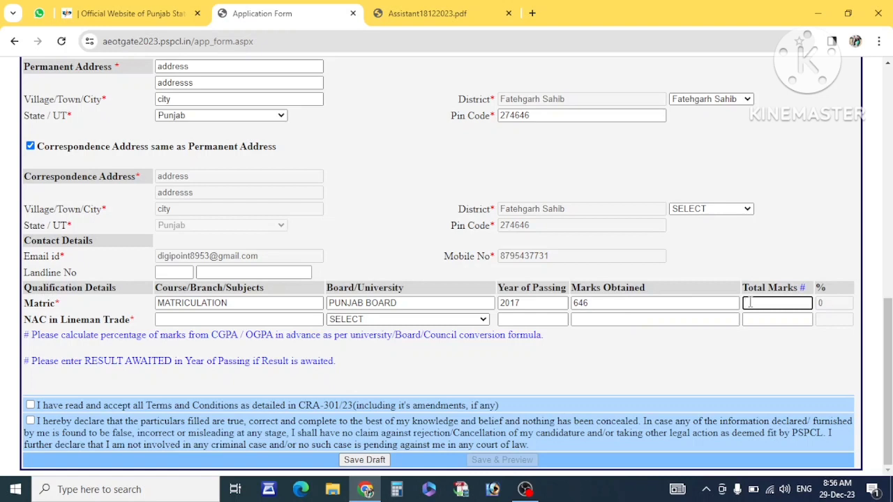
- Dismiss the marks warning and re-enter Matric marks as 464 out of 600 (77.33%)
{"action": "left_click", "coordinate": [717, 349]}
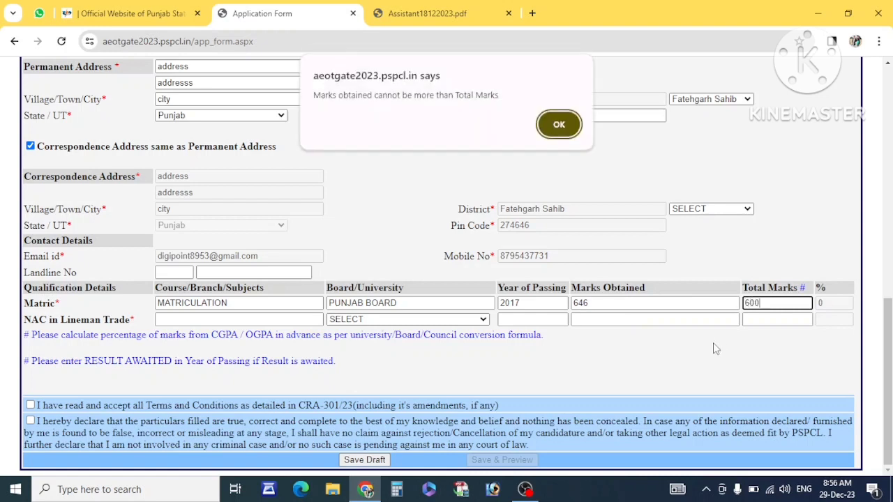
{"action": "left_click", "coordinate": [559, 125]}
{"action": "left_click", "coordinate": [605, 303]}
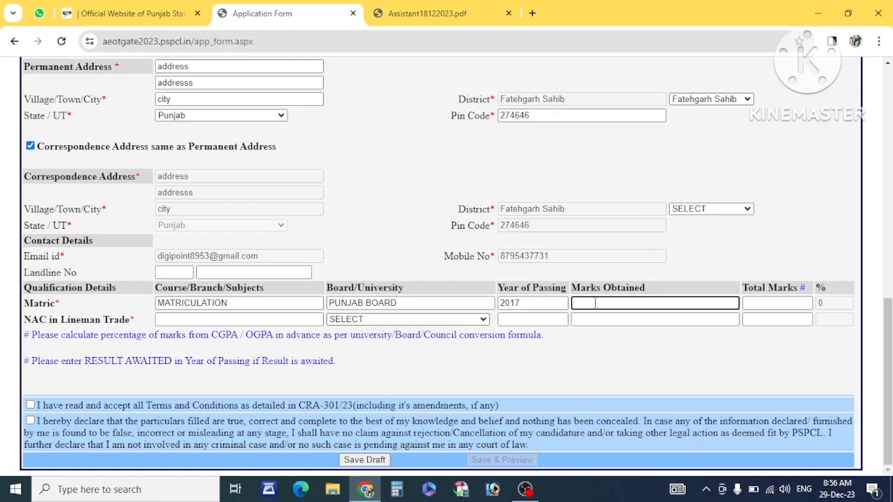
{"action": "type", "text": "464"}
{"action": "left_click", "coordinate": [773, 302]}
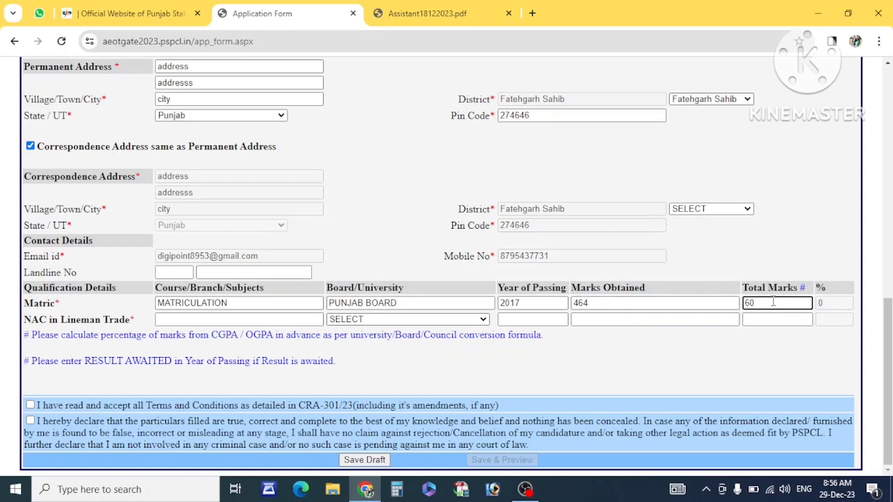
{"action": "type", "text": "600"}
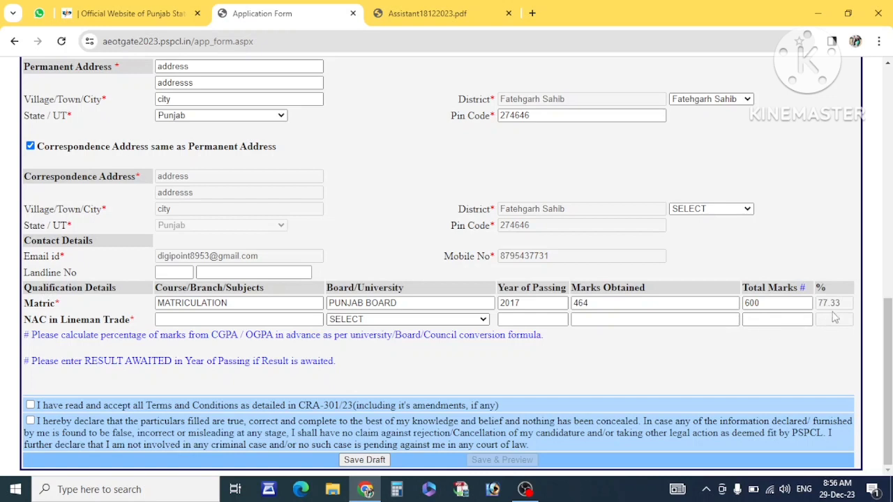
{"action": "left_click_drag", "start_coordinate": [845, 304], "coordinate": [813, 303]}
- Enter APPRENTICE as the NAC course name and choose OTHERS as the board
{"action": "left_click", "coordinate": [229, 321]}
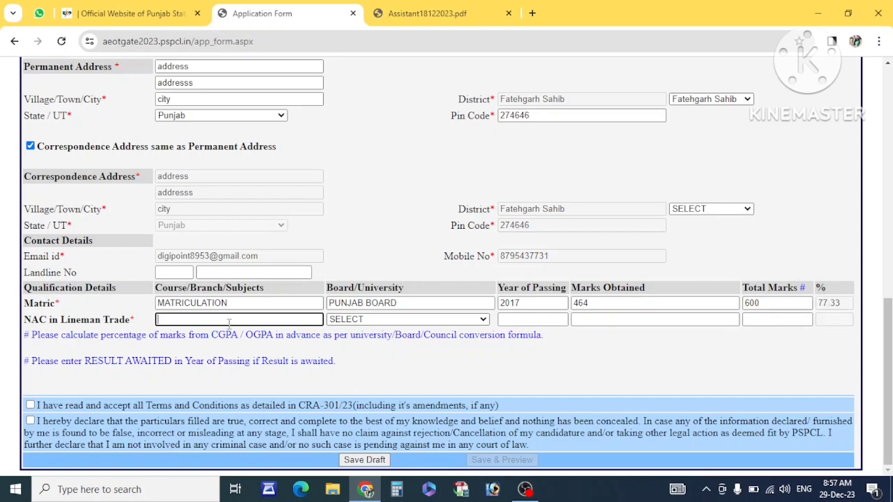
{"action": "type", "text": "ITI"}
{"action": "left_click", "coordinate": [346, 320]}
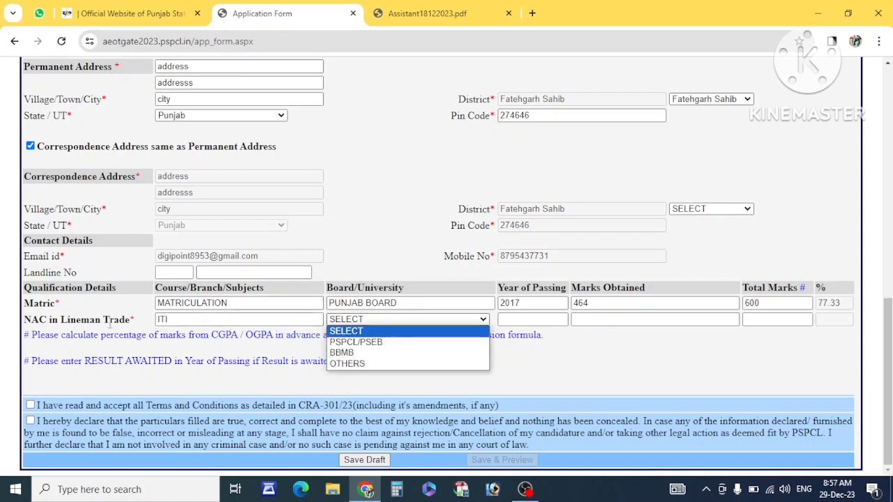
{"action": "left_click_drag", "start_coordinate": [24, 320], "coordinate": [94, 319]}
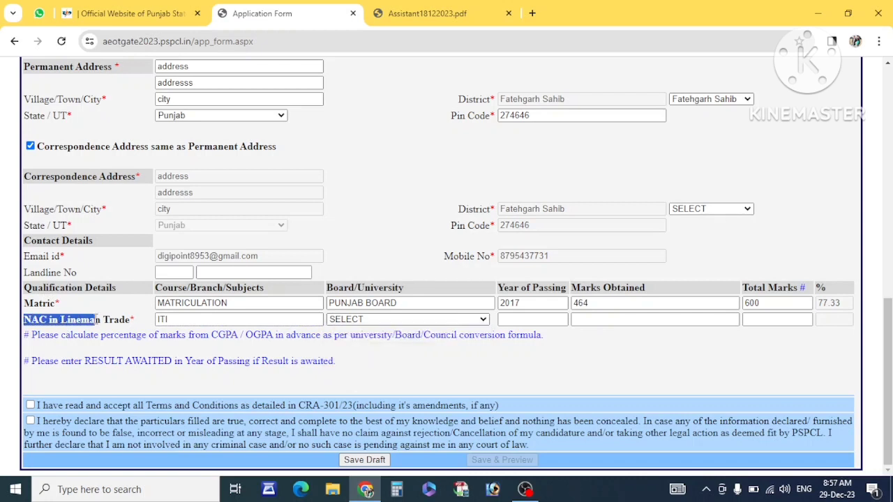
{"action": "left_click", "coordinate": [186, 320]}
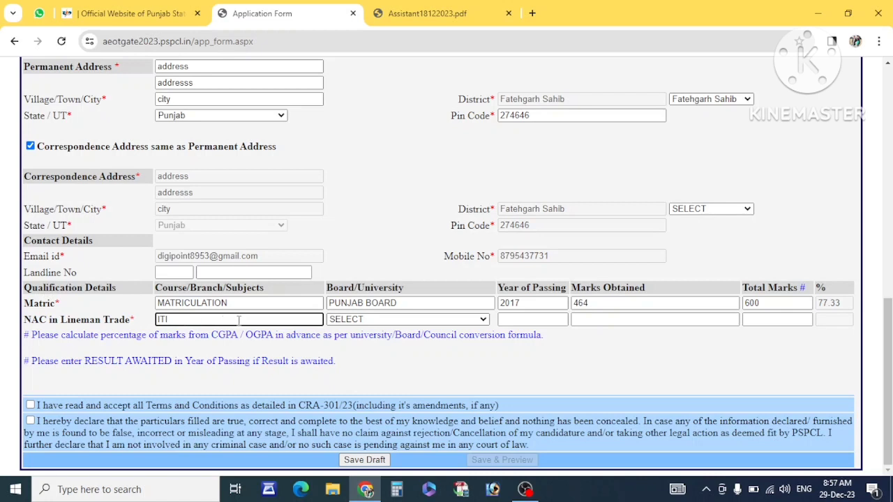
{"action": "type", "text": "APPRENTI"}
{"action": "key", "text": "BackSpace"}
{"action": "key", "text": "BackSpace"}
{"action": "type", "text": "TICE"}
{"action": "left_click", "coordinate": [347, 323]}
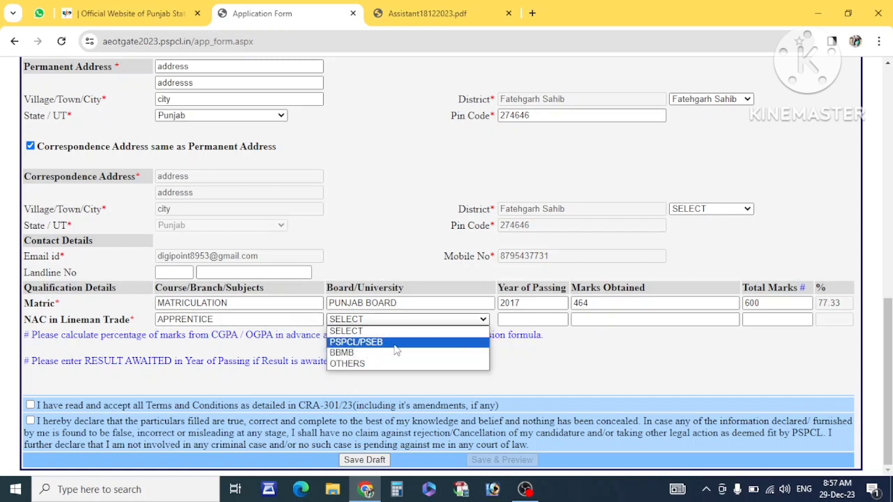
{"action": "left_click", "coordinate": [361, 365]}
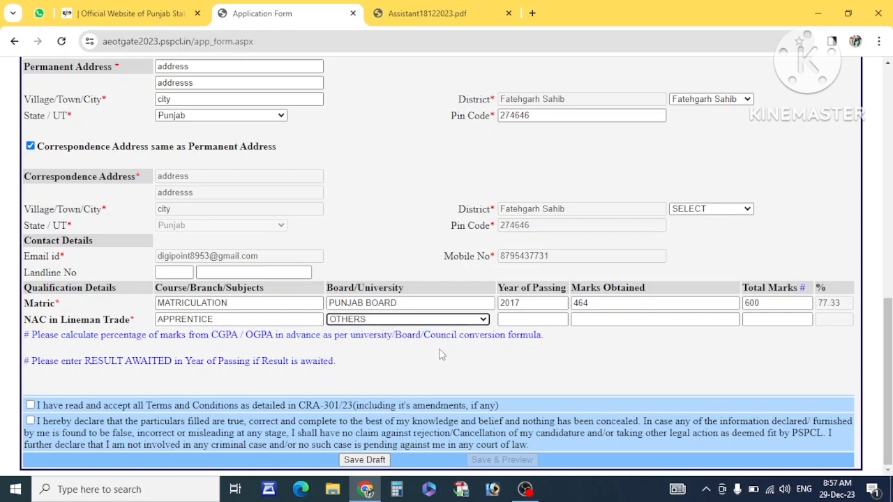
- Set the NAC year of passing to 2022 with 89 marks out of 100
{"action": "left_click", "coordinate": [506, 321]}
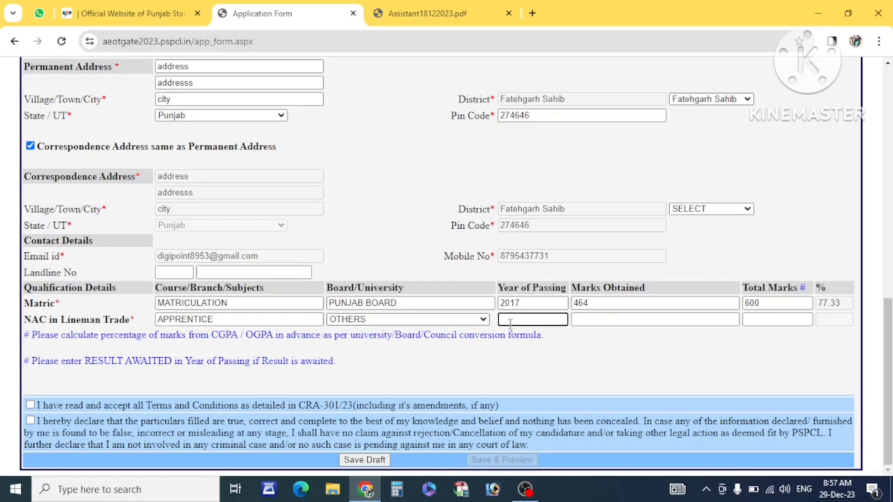
{"action": "type", "text": "2023"}
{"action": "left_click", "coordinate": [618, 318]}
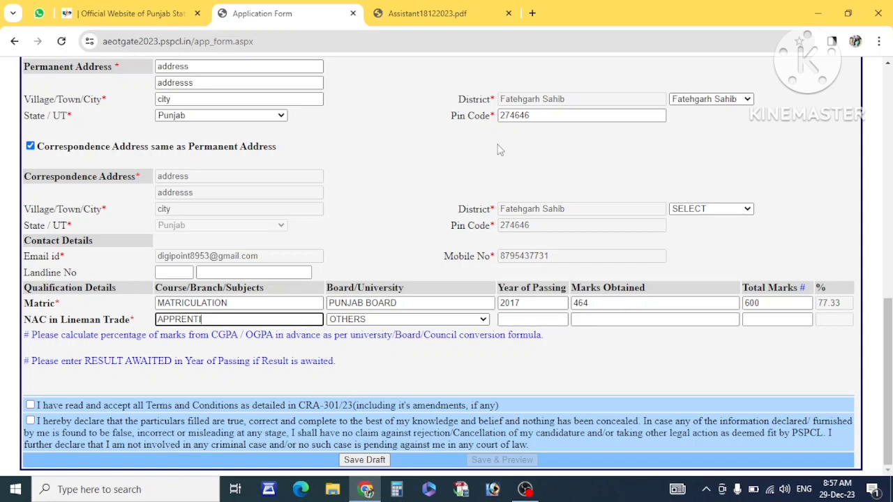
{"action": "left_click", "coordinate": [526, 314]}
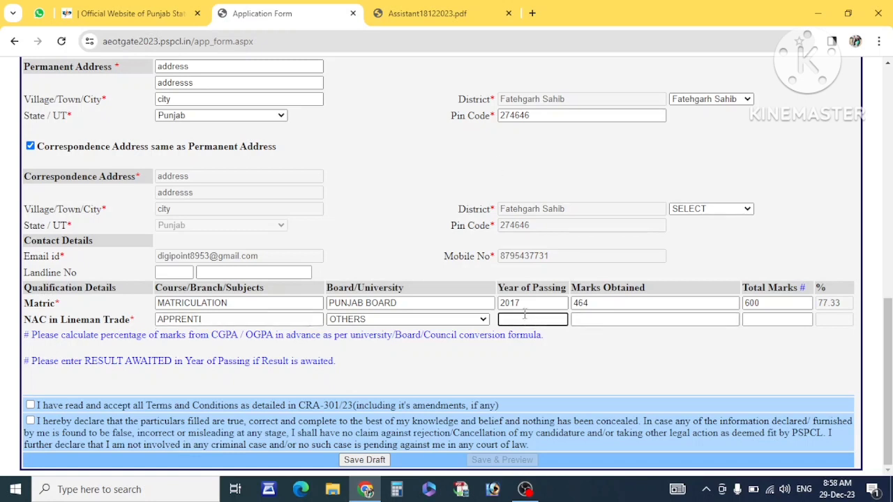
{"action": "type", "text": "2022"}
{"action": "left_click", "coordinate": [612, 318]}
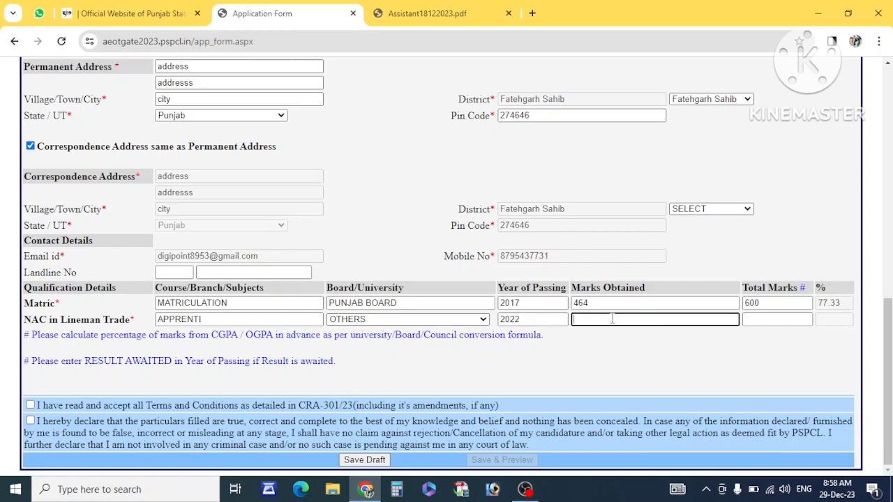
{"action": "type", "text": "89"}
{"action": "key", "text": "Tab"}
{"action": "type", "text": "1"}
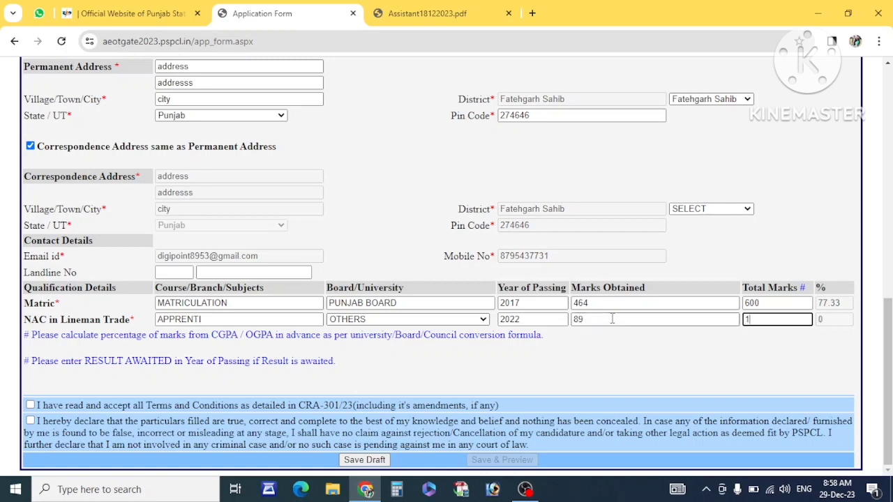
{"action": "type", "text": "00"}
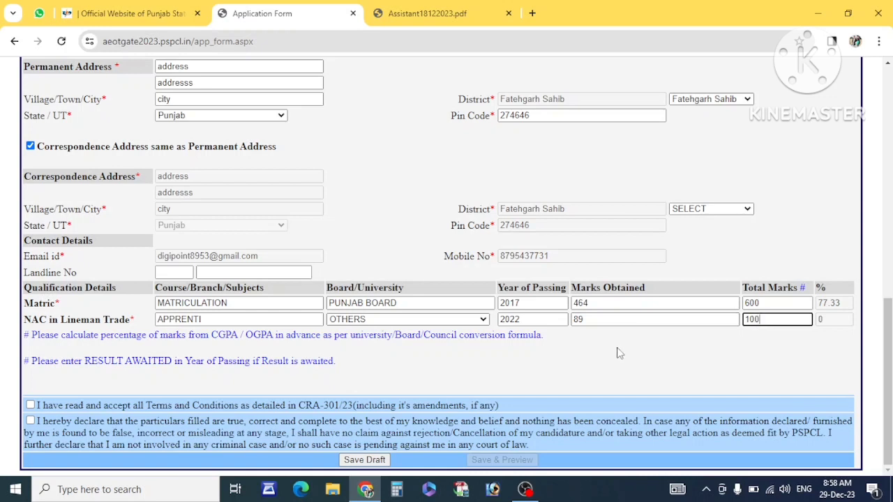
{"action": "left_click", "coordinate": [619, 353]}
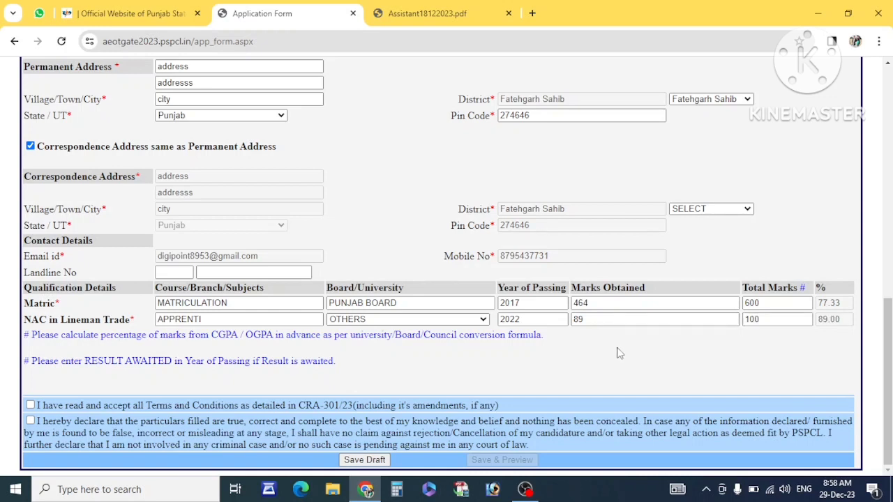
- Tick the Terms and Conditions and truthfulness declaration boxes, then save the form to its preview
{"action": "left_click", "coordinate": [30, 405]}
{"action": "left_click", "coordinate": [30, 421]}
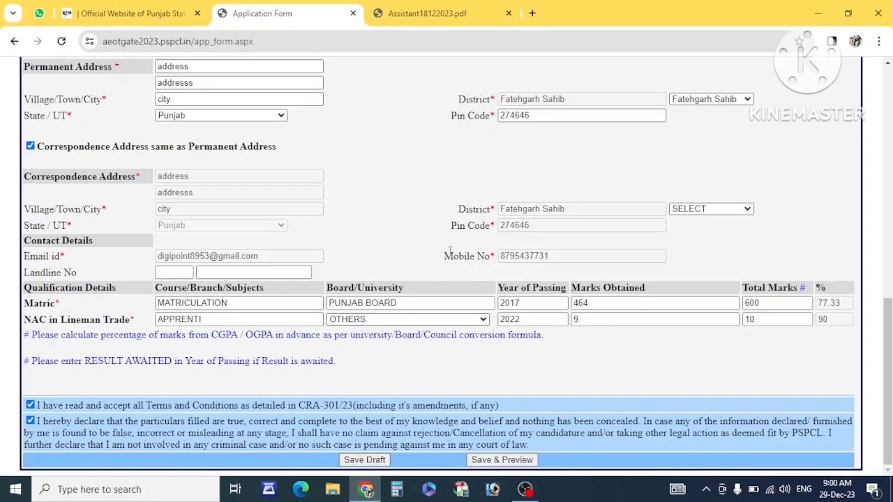
{"action": "left_click", "coordinate": [502, 459]}
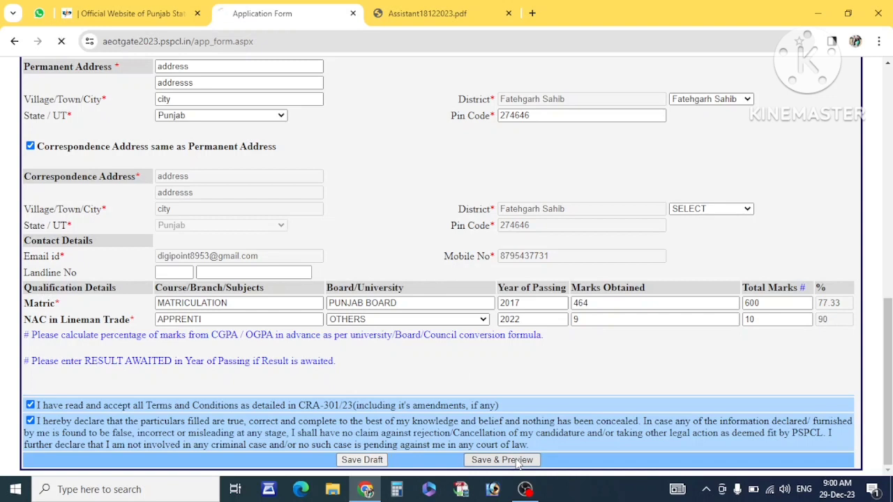
- Review the Application Form Confirmation page, submit it, and confirm that no further changes are allowed
{"action": "scroll", "coordinate": [419, 315], "scroll_direction": "down", "scroll_amount": 3}
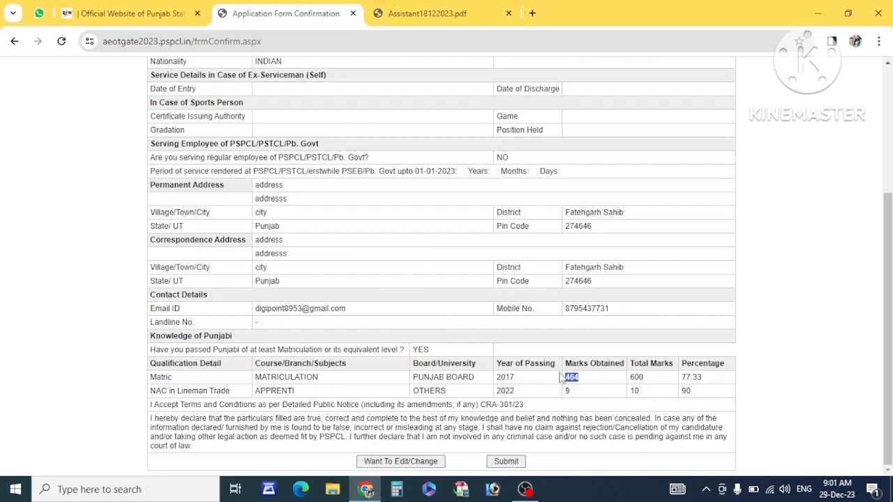
{"action": "left_click_drag", "start_coordinate": [609, 308], "coordinate": [471, 314]}
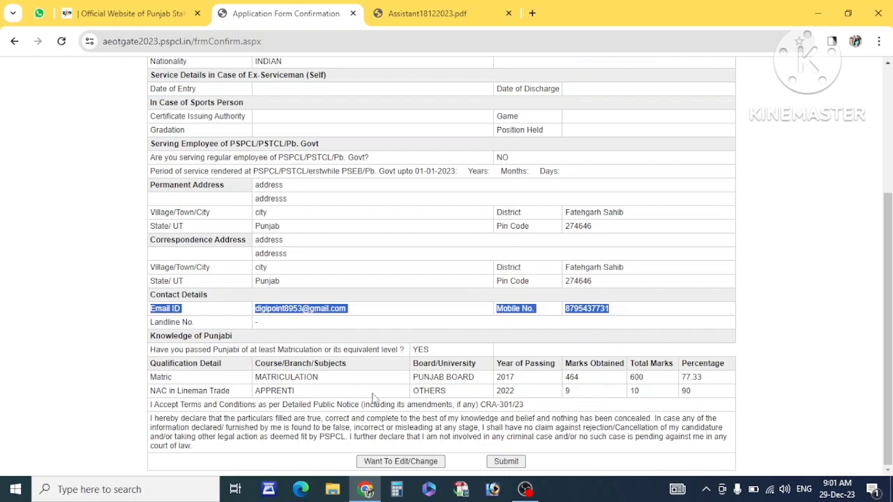
{"action": "left_click", "coordinate": [376, 399]}
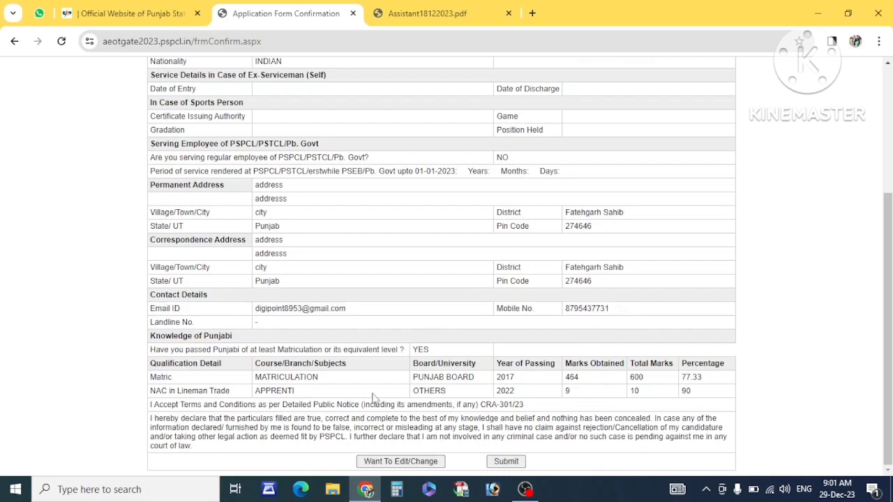
{"action": "left_click", "coordinate": [505, 462]}
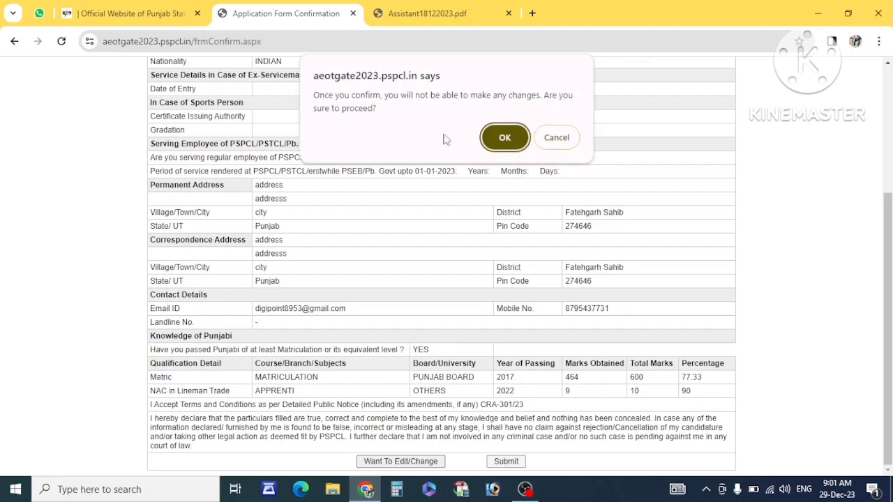
{"action": "left_click", "coordinate": [504, 136]}
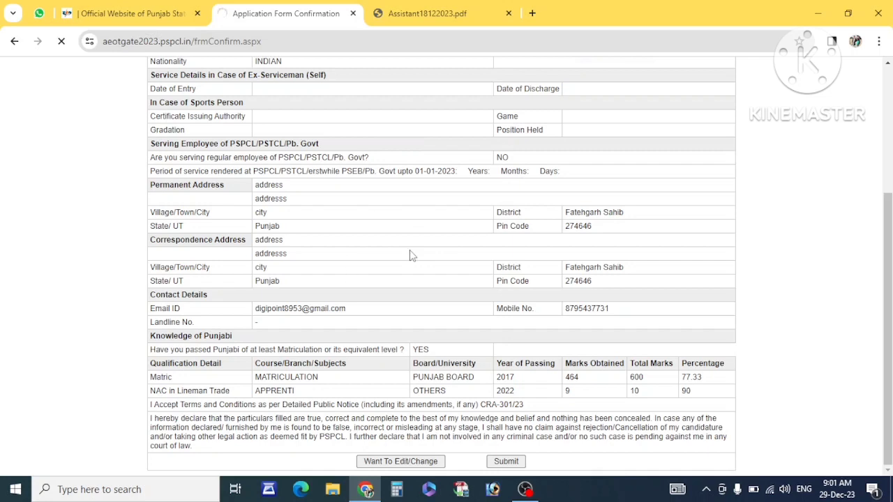
- Always allow pop-ups from the recruitment site and open the printable application form
{"action": "scroll", "coordinate": [410, 255], "scroll_direction": "up", "scroll_amount": 4}
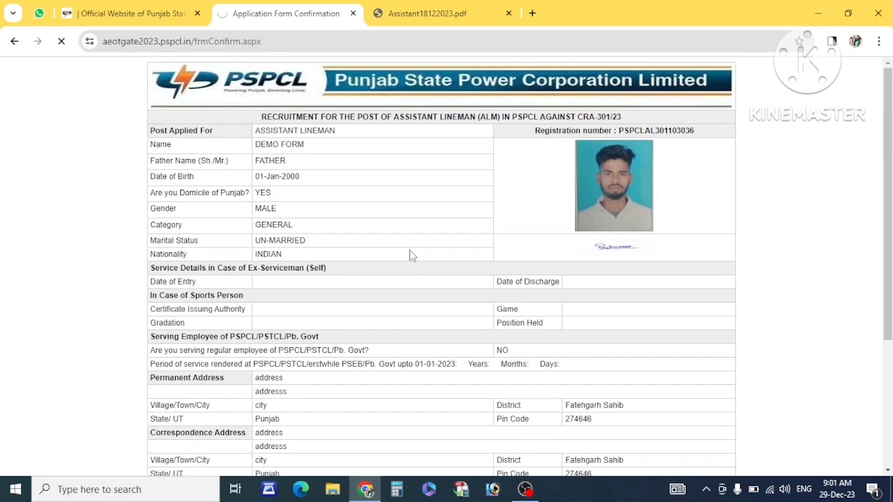
{"action": "scroll", "coordinate": [410, 254], "scroll_direction": "down", "scroll_amount": 4}
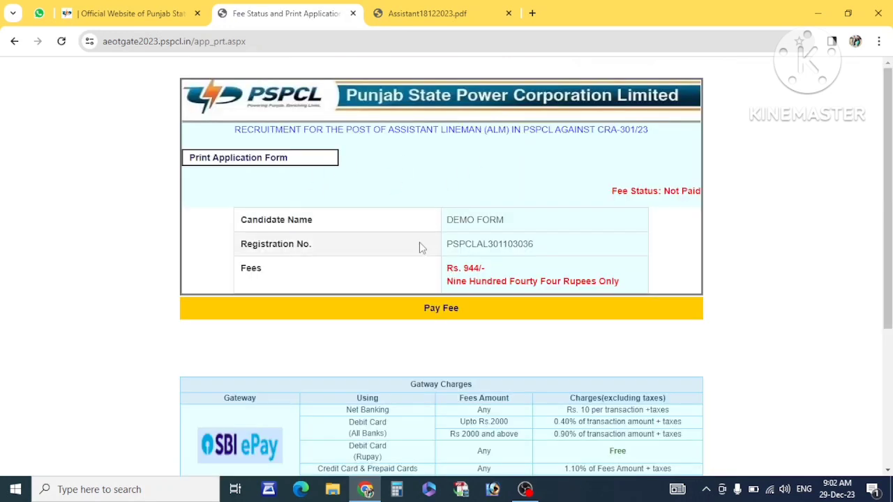
{"action": "left_click", "coordinate": [262, 160]}
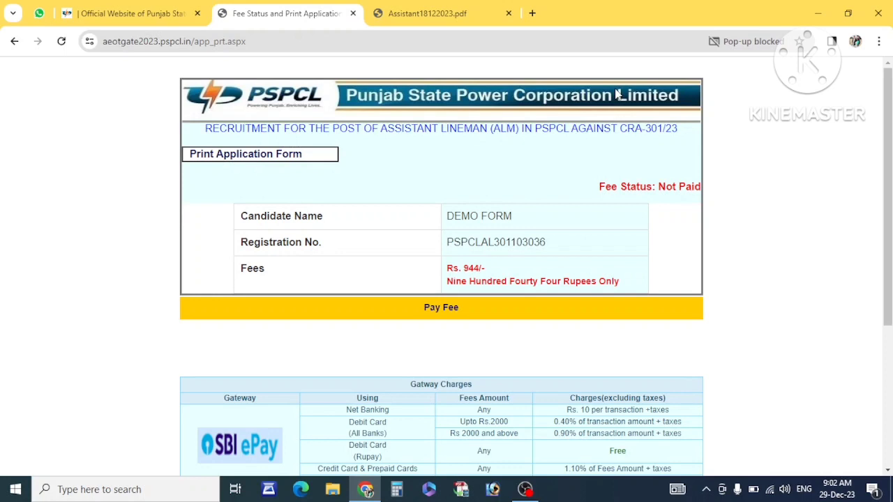
{"action": "left_click", "coordinate": [750, 41]}
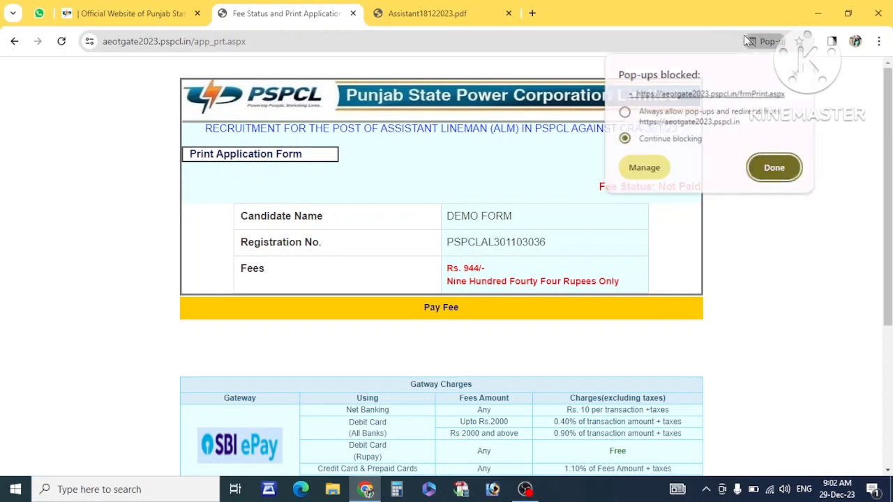
{"action": "left_click", "coordinate": [624, 112]}
{"action": "left_click", "coordinate": [774, 167]}
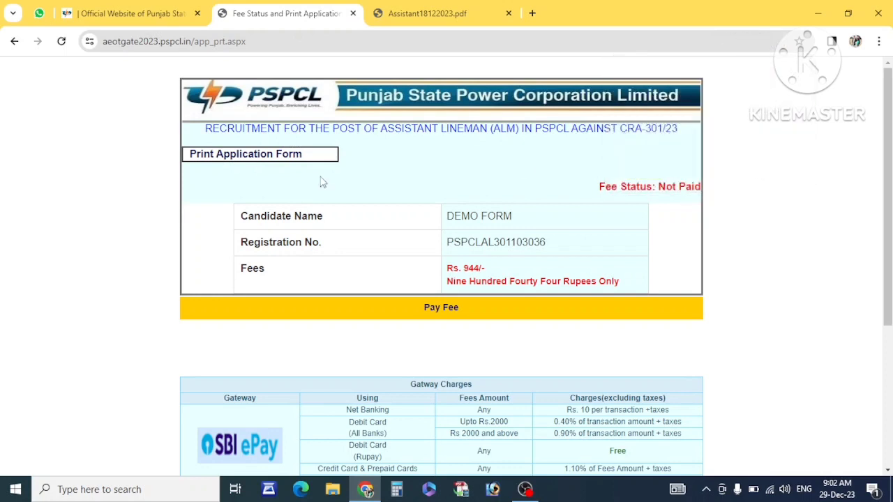
{"action": "left_click", "coordinate": [258, 159]}
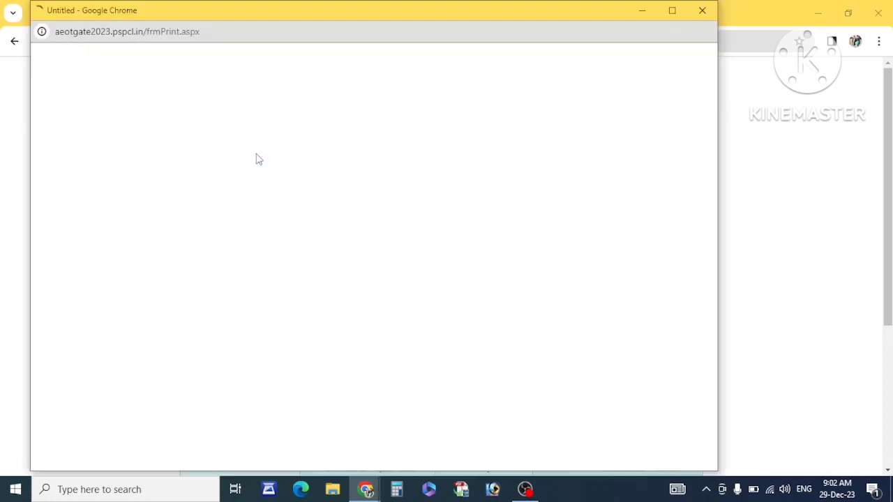
- Save the application form as a PDF and close the print window
{"action": "scroll", "coordinate": [431, 253], "scroll_direction": "down", "scroll_amount": 1}
{"action": "scroll", "coordinate": [430, 253], "scroll_direction": "down", "scroll_amount": 4}
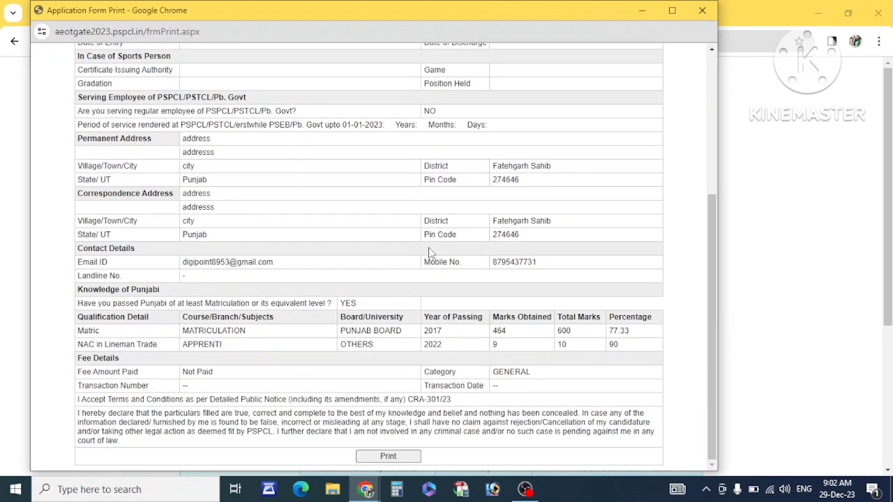
{"action": "left_click", "coordinate": [412, 459]}
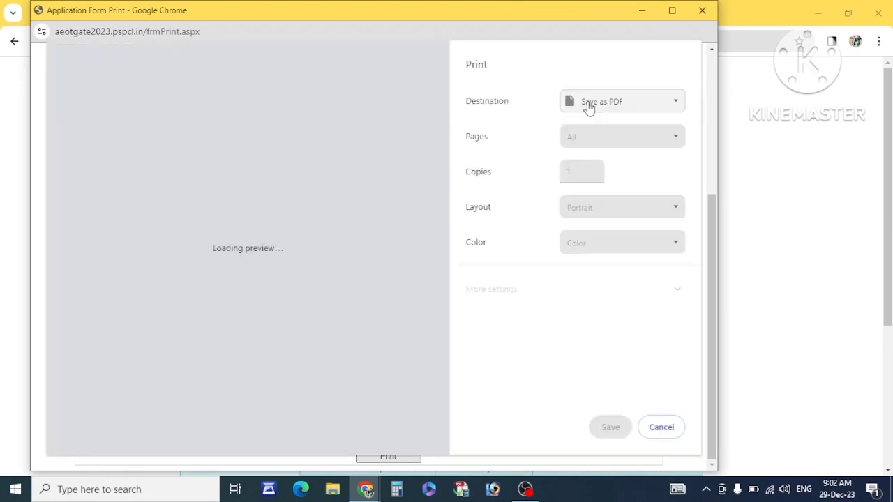
{"action": "left_click", "coordinate": [610, 429]}
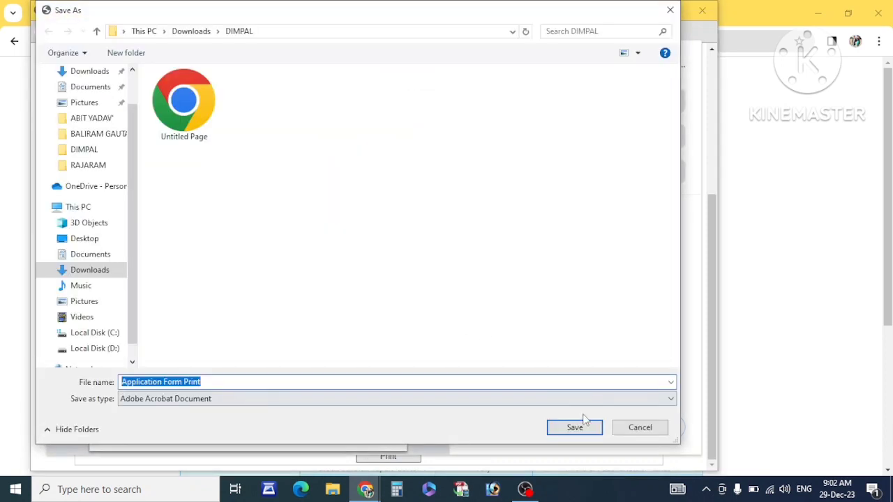
{"action": "left_click", "coordinate": [556, 432]}
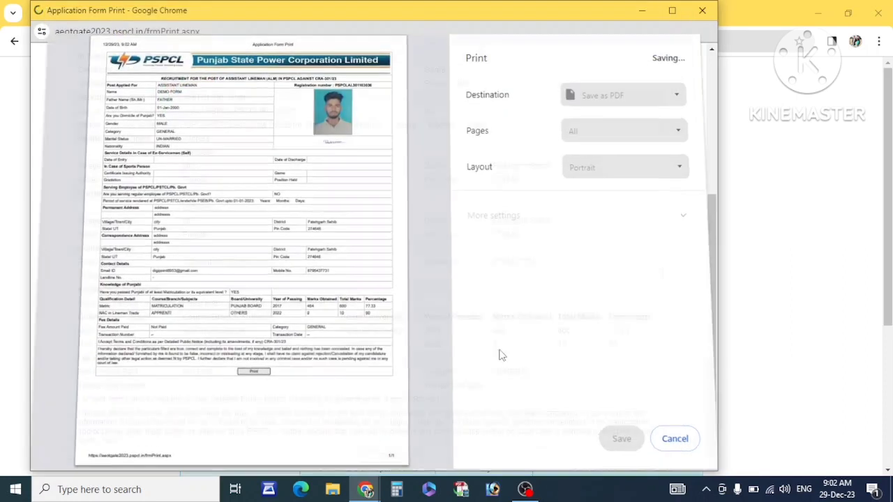
{"action": "left_click", "coordinate": [702, 10]}
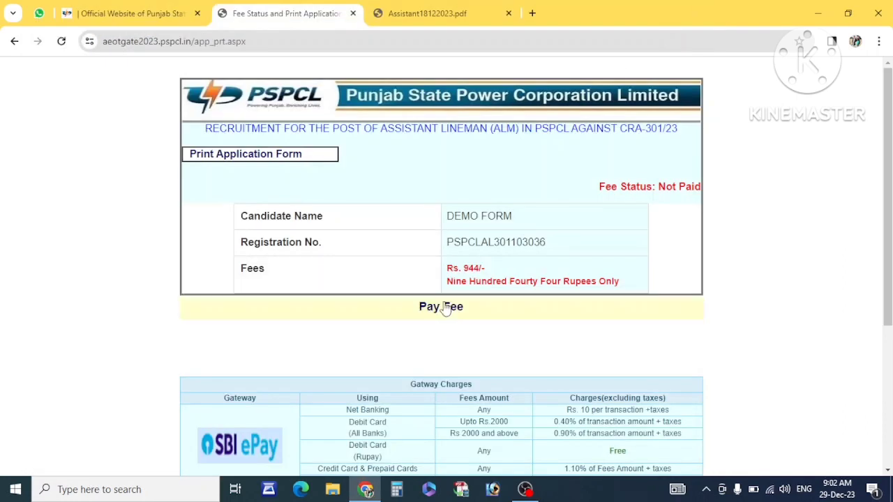
- Pay the Rs. 944 application fee through SBIePay using the UPI QR option
{"action": "left_click_drag", "start_coordinate": [492, 270], "coordinate": [461, 269]}
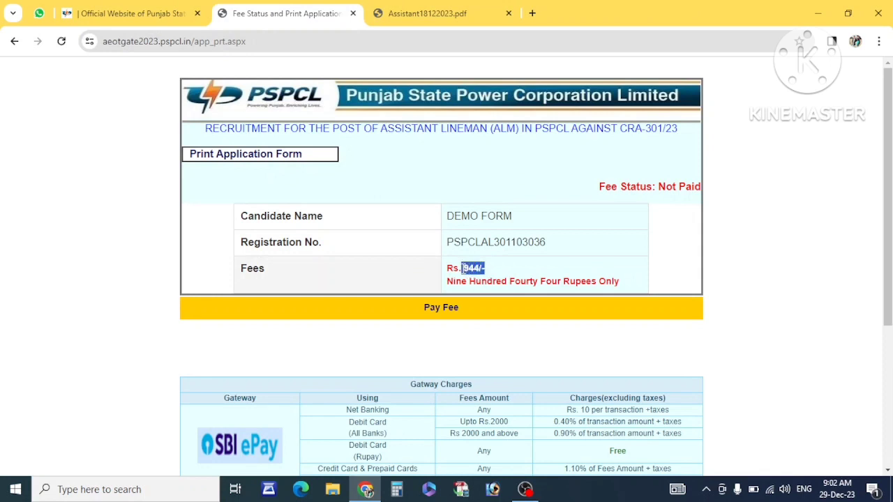
{"action": "left_click", "coordinate": [441, 309]}
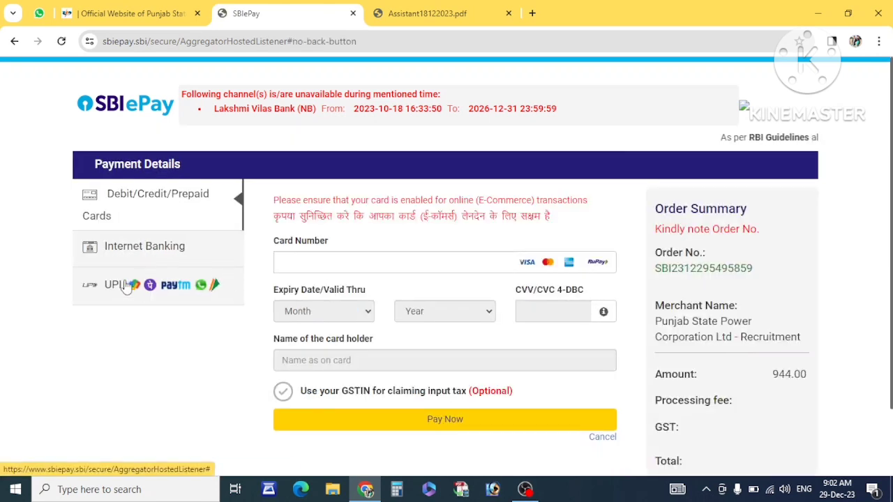
{"action": "left_click", "coordinate": [127, 287]}
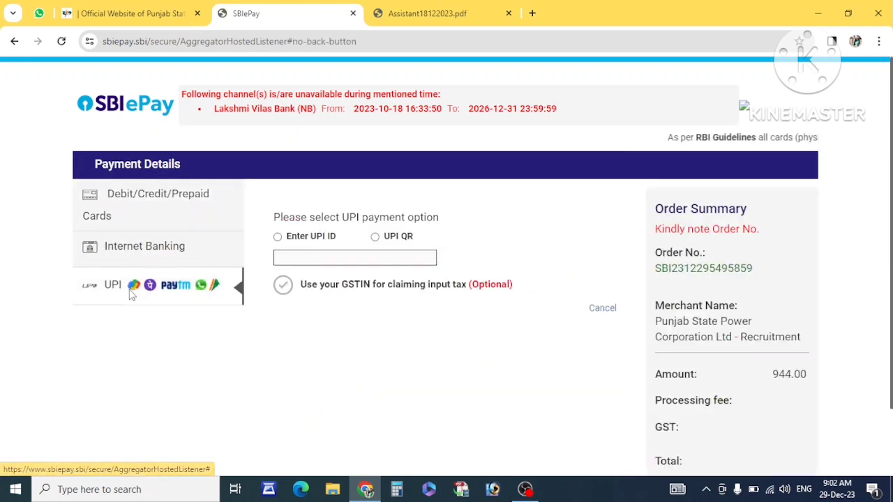
{"action": "left_click", "coordinate": [375, 231]}
{"action": "left_click", "coordinate": [450, 311]}
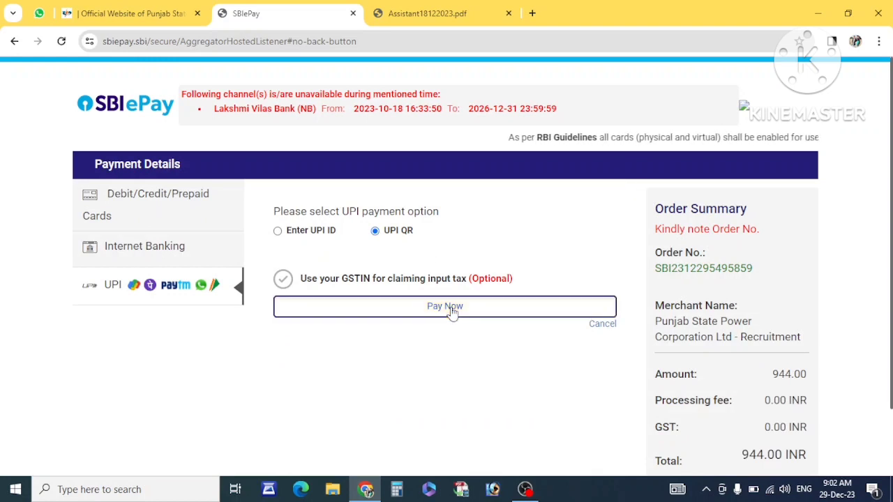